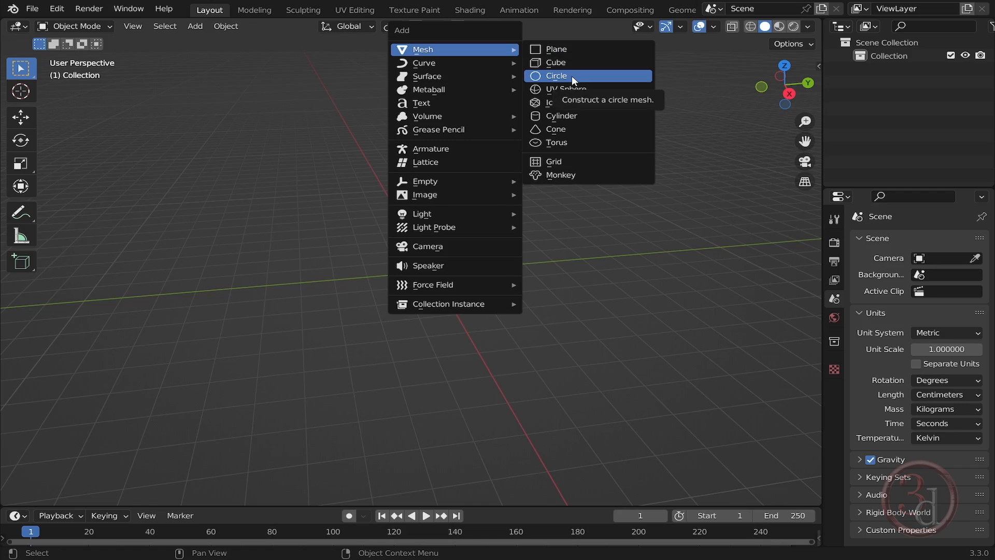
# Add a circle mesh and fill all its vertices with a face in Edit Mode.
pyautogui.click(571, 75)
pyautogui.moveTo(496, 305); pyautogui.dragTo(478, 326, button='middle')
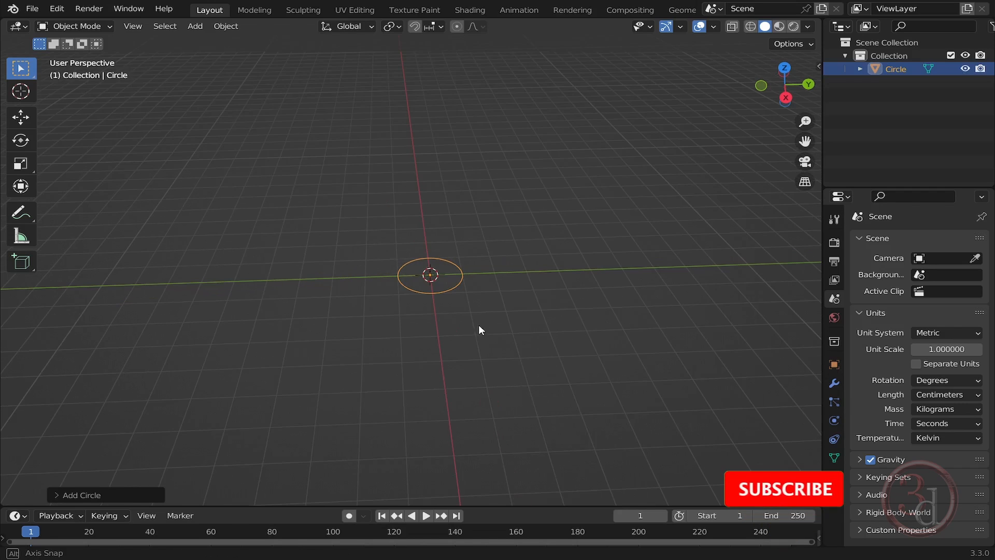
pyautogui.scroll(3, 456, 275)
pyautogui.press('Tab')
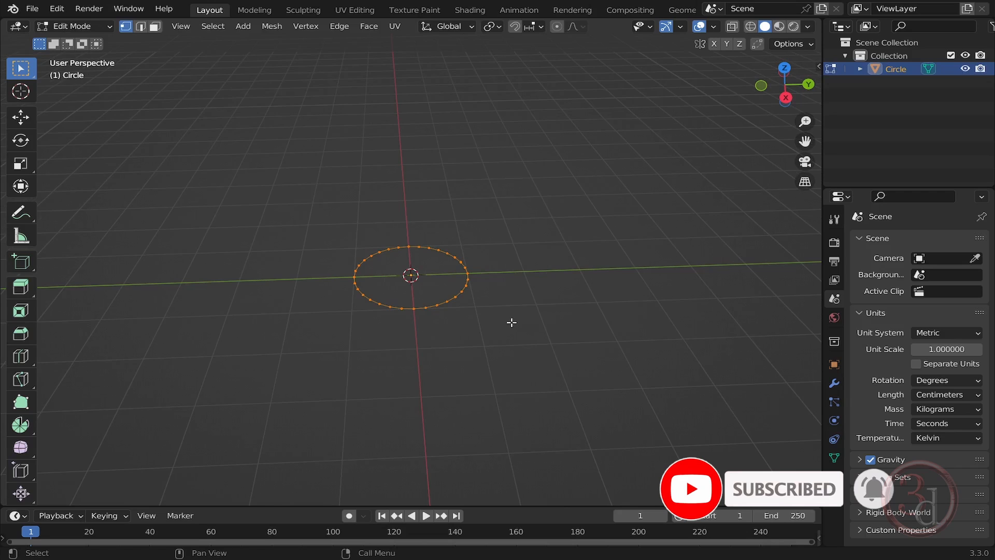
pyautogui.moveTo(493, 266); pyautogui.dragTo(533, 300)
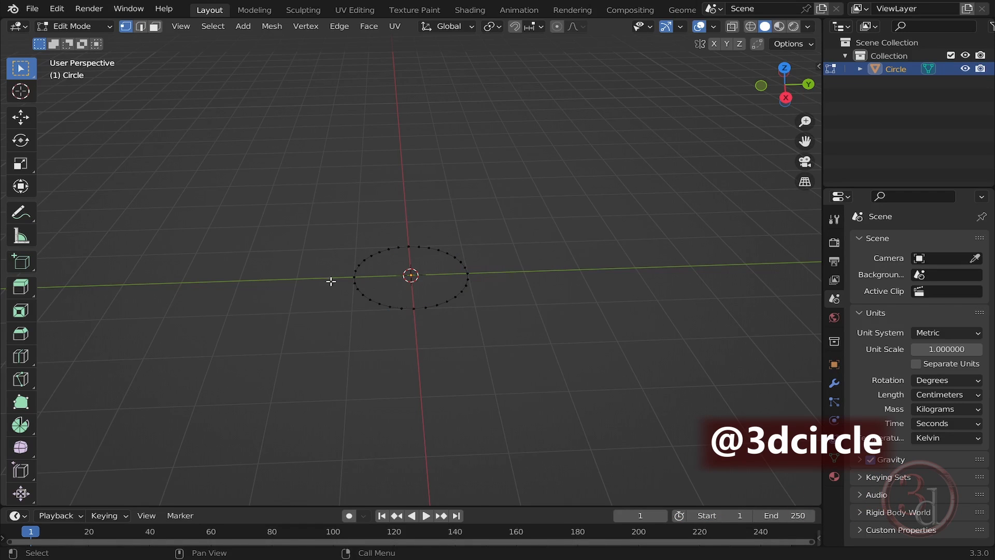
pyautogui.moveTo(245, 180); pyautogui.dragTo(638, 397)
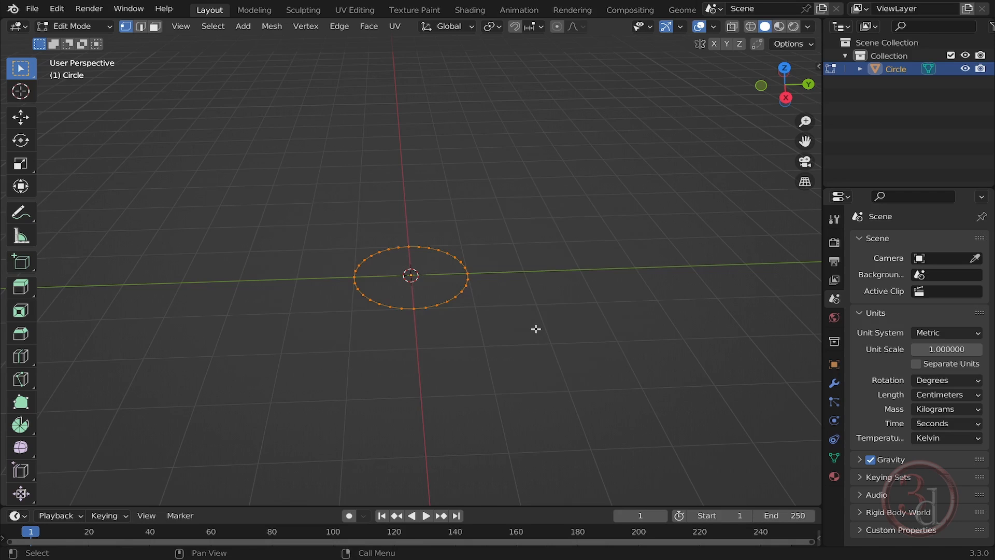
pyautogui.press('f')
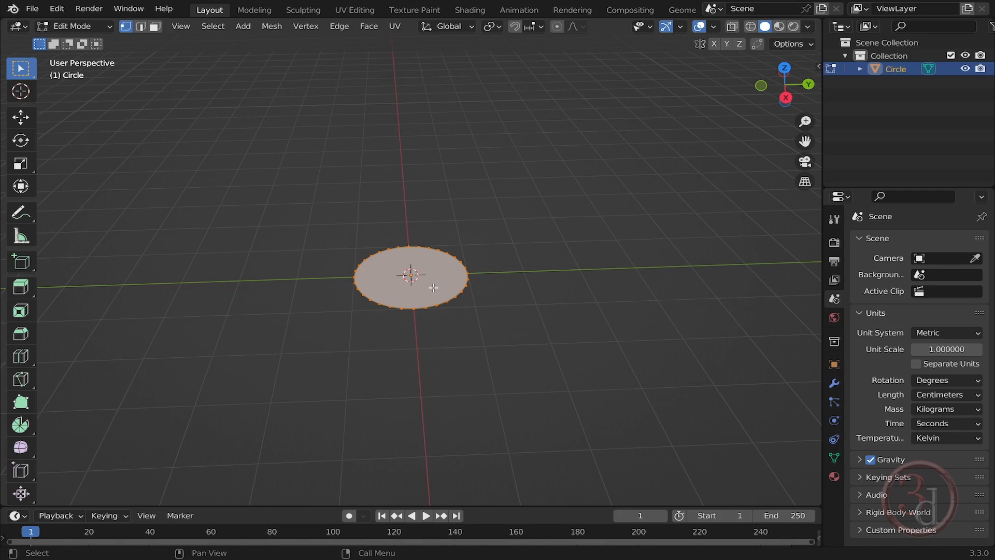
# Extrude the filled circle straight up along its normal in the front view to form a short cylinder.
pyautogui.moveTo(433, 288); pyautogui.dragTo(473, 263, button='middle')
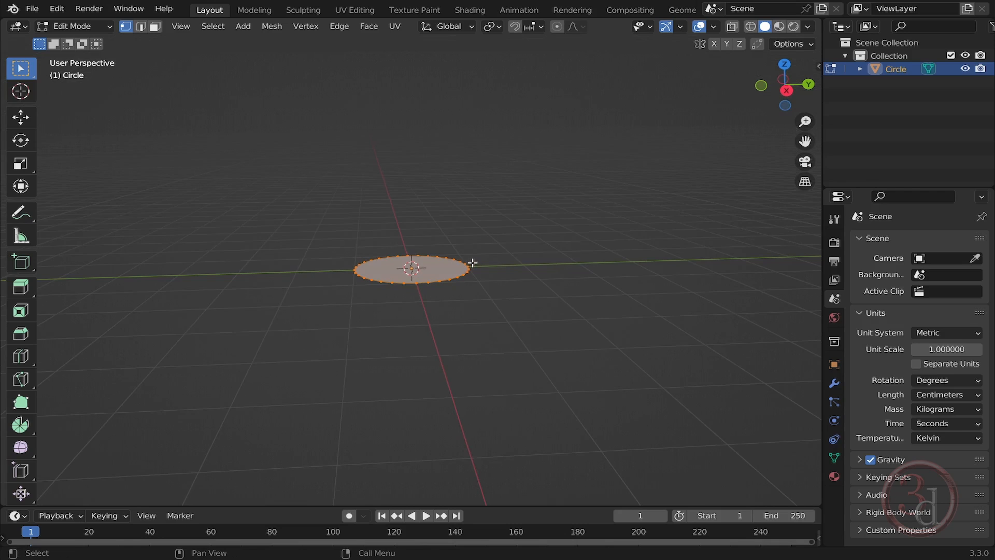
pyautogui.press('`')
pyautogui.click(408, 234)
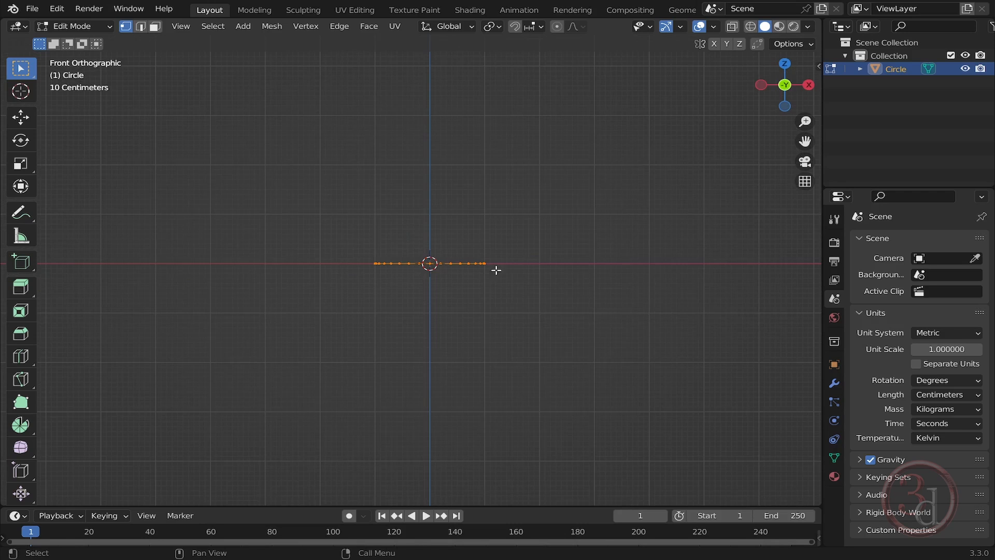
pyautogui.keyDown('shift'); pyautogui.moveTo(529, 283); pyautogui.dragTo(557, 340, button='middle'); pyautogui.keyUp('shift')
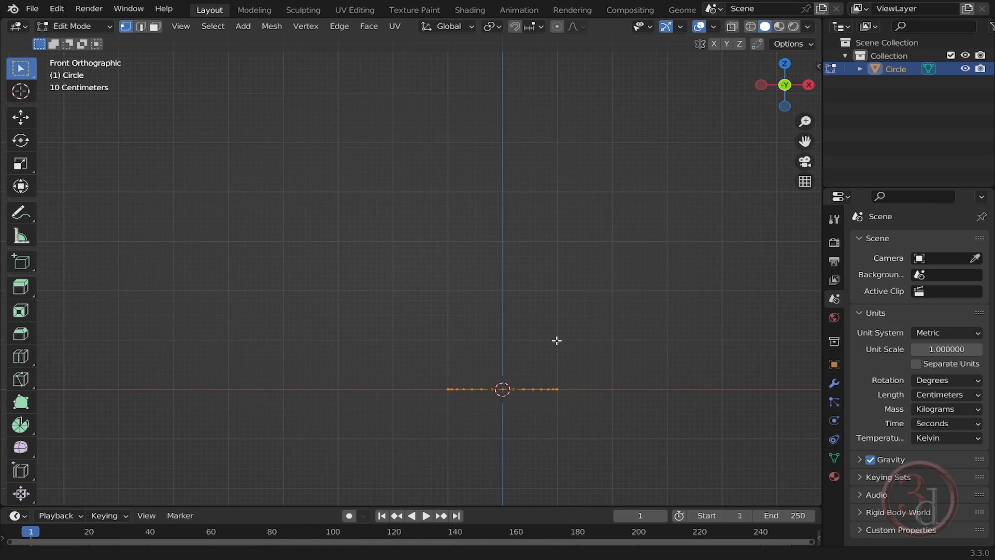
pyautogui.press('e')
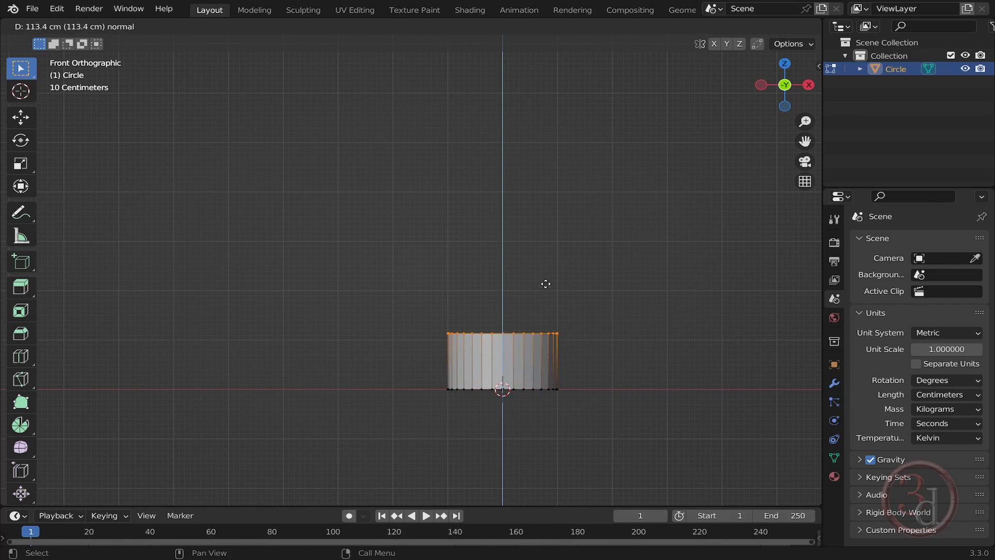
pyautogui.click(542, 265)
# Extrude the cylinder's top towards -X in four cursor-placed sections, three forming a bend and one running horizontally.
pyautogui.keyDown('shift'); pyautogui.moveTo(520, 229); pyautogui.dragTo(575, 291, button='middle'); pyautogui.keyUp('shift')
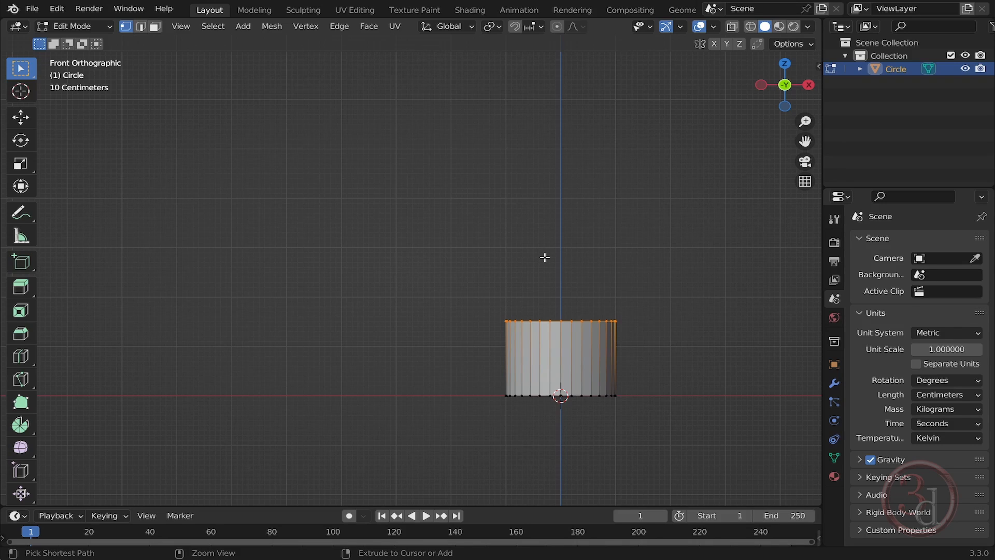
pyautogui.keyDown('ctrl'); pyautogui.rightClick(542, 254); pyautogui.keyUp('ctrl')
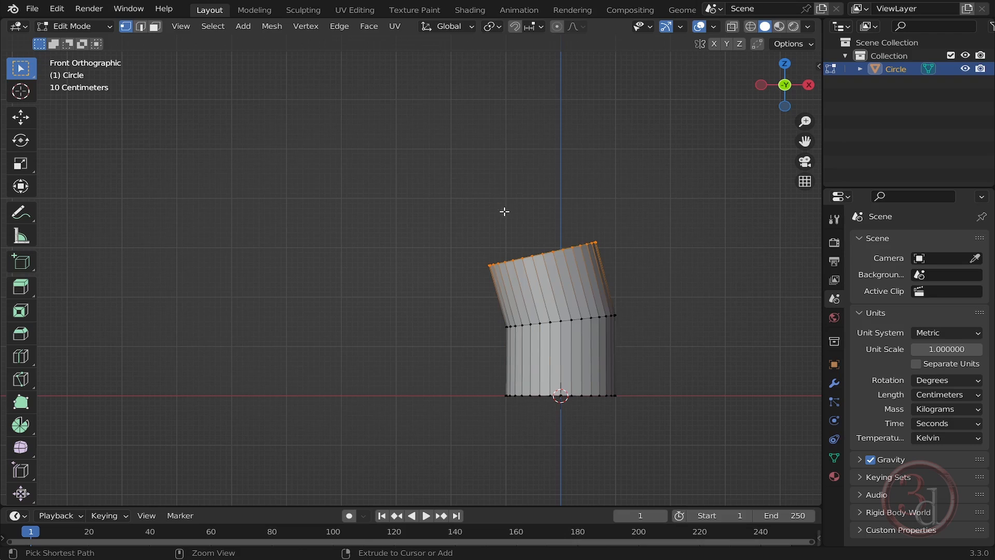
pyautogui.keyDown('ctrl'); pyautogui.rightClick(477, 197); pyautogui.keyUp('ctrl')
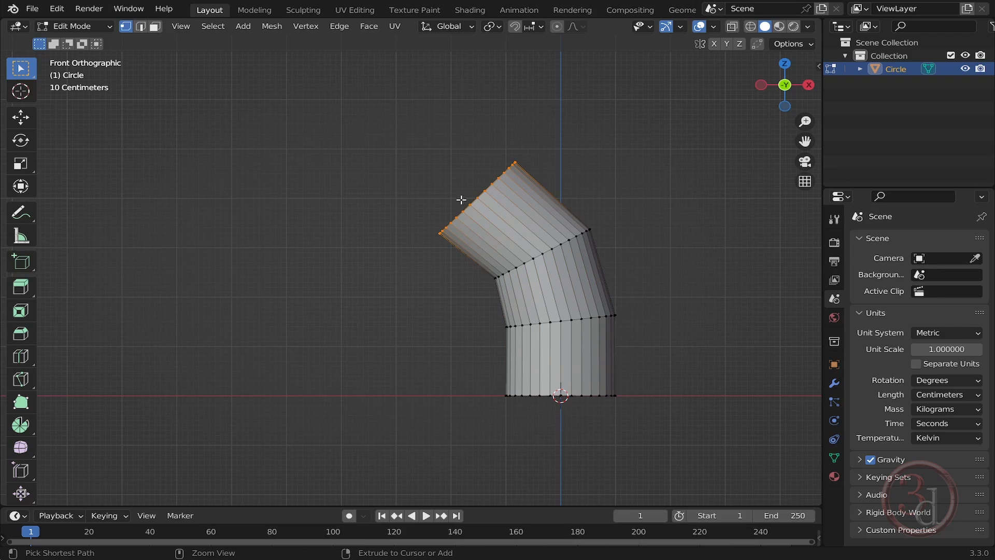
pyautogui.keyDown('ctrl'); pyautogui.rightClick(397, 190); pyautogui.keyUp('ctrl')
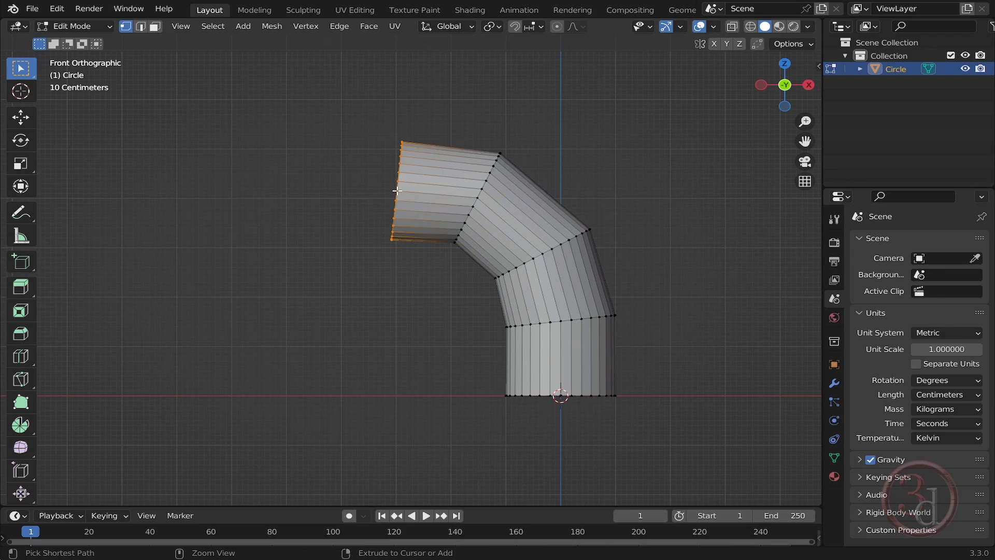
pyautogui.keyDown('ctrl'); pyautogui.rightClick(252, 188); pyautogui.keyUp('ctrl')
# Extrude the tube's horizontal end in three cursor-placed sections that curve round to point straight down.
pyautogui.keyDown('shift'); pyautogui.moveTo(300, 278); pyautogui.dragTo(521, 260, button='middle'); pyautogui.keyUp('shift')
pyautogui.keyDown('ctrl'); pyautogui.rightClick(428, 188); pyautogui.keyUp('ctrl')
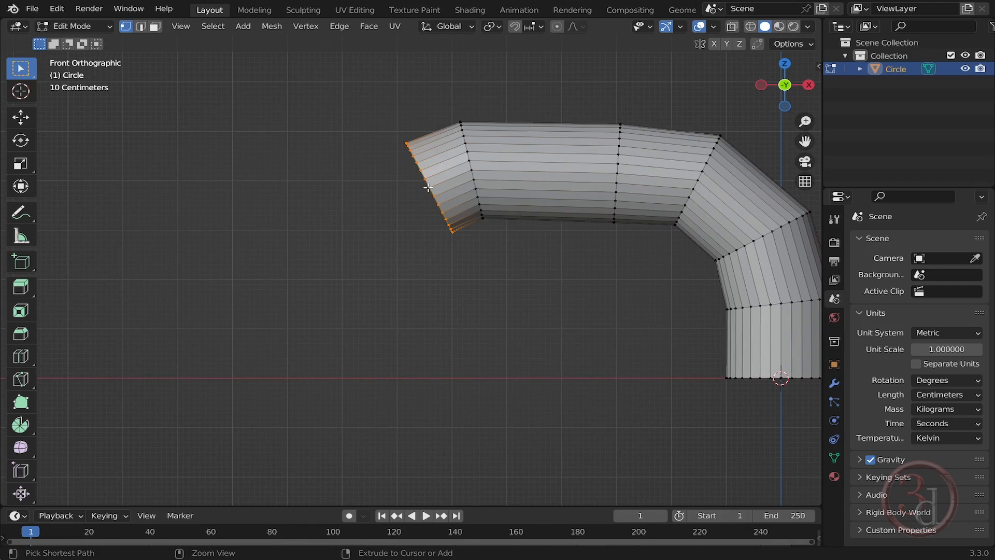
pyautogui.keyDown('ctrl'); pyautogui.rightClick(394, 234); pyautogui.keyUp('ctrl')
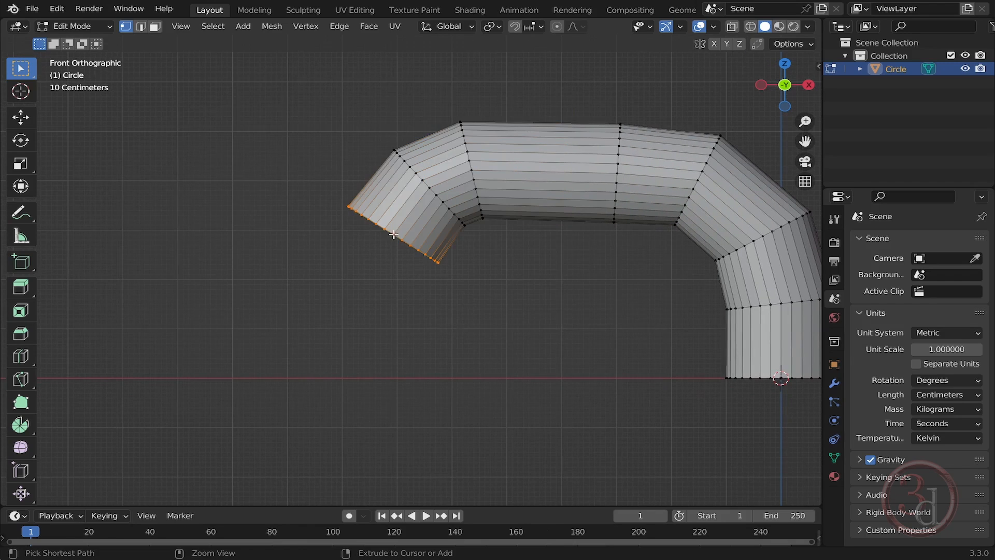
pyautogui.keyDown('ctrl'); pyautogui.rightClick(396, 297); pyautogui.keyUp('ctrl')
# Extrude the downward end about 11 m into a long leg and shift its end along X to straighten it.
pyautogui.keyDown('shift'); pyautogui.moveTo(410, 384); pyautogui.dragTo(433, 224, button='middle'); pyautogui.keyUp('shift')
pyautogui.scroll(-4, 418, 373)
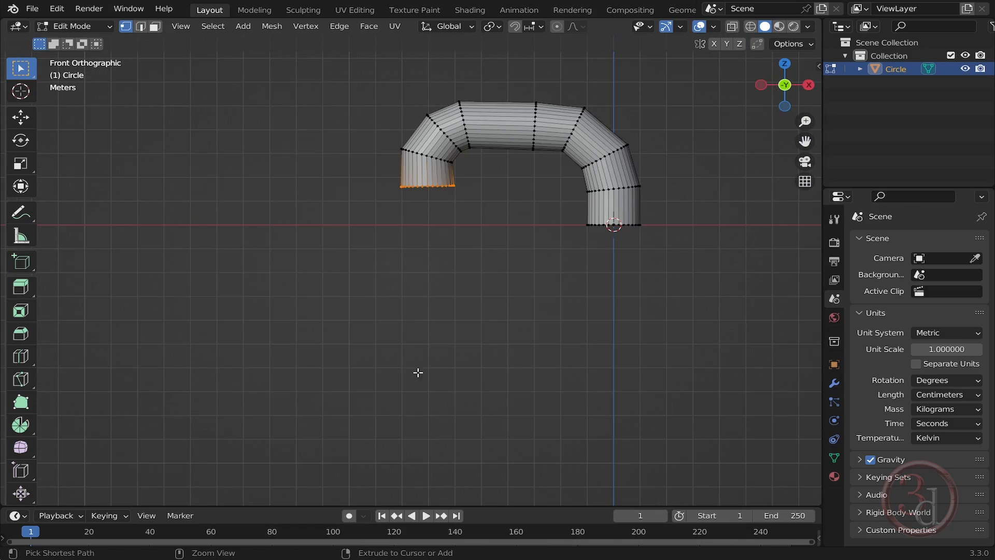
pyautogui.press('e')
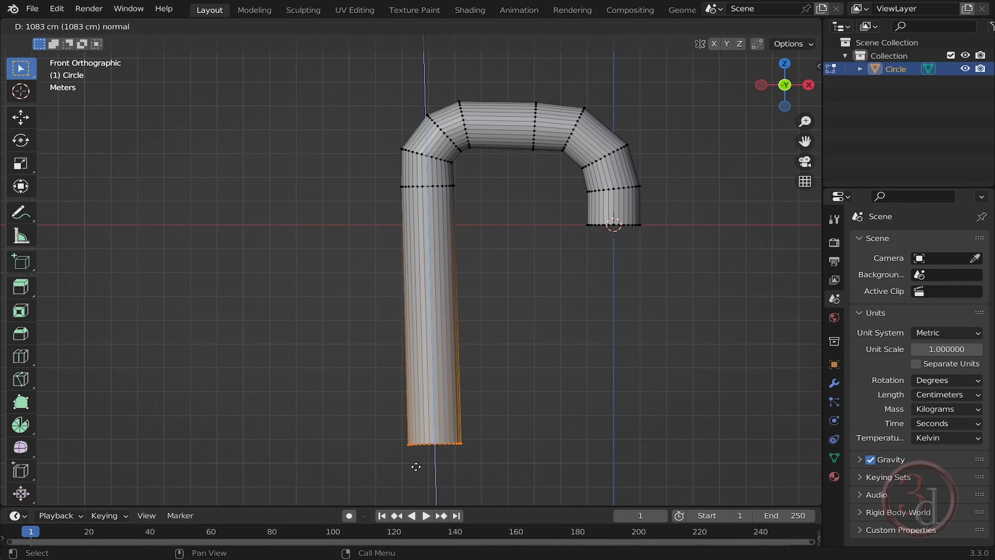
pyautogui.click(480, 477)
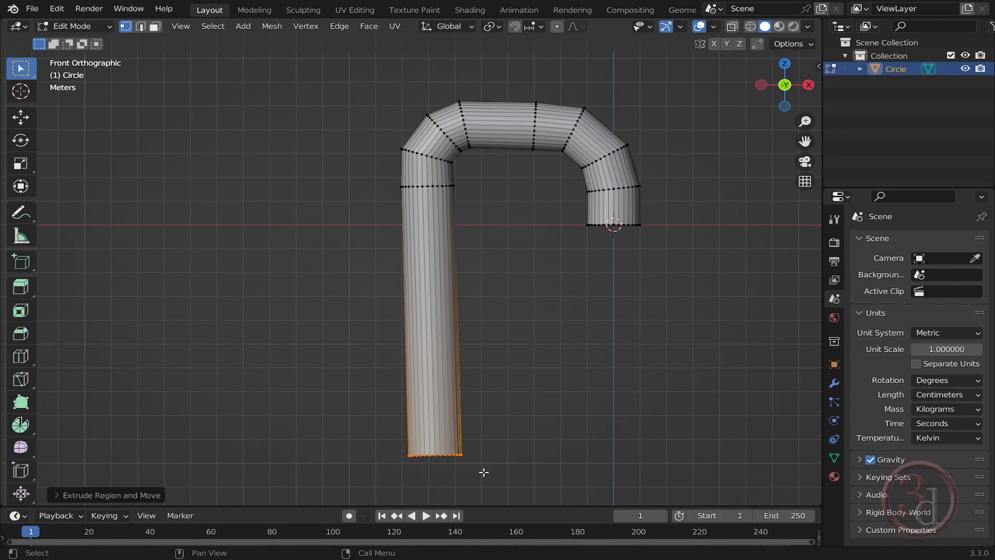
pyautogui.press('g')
pyautogui.press('x')
pyautogui.click(474, 456)
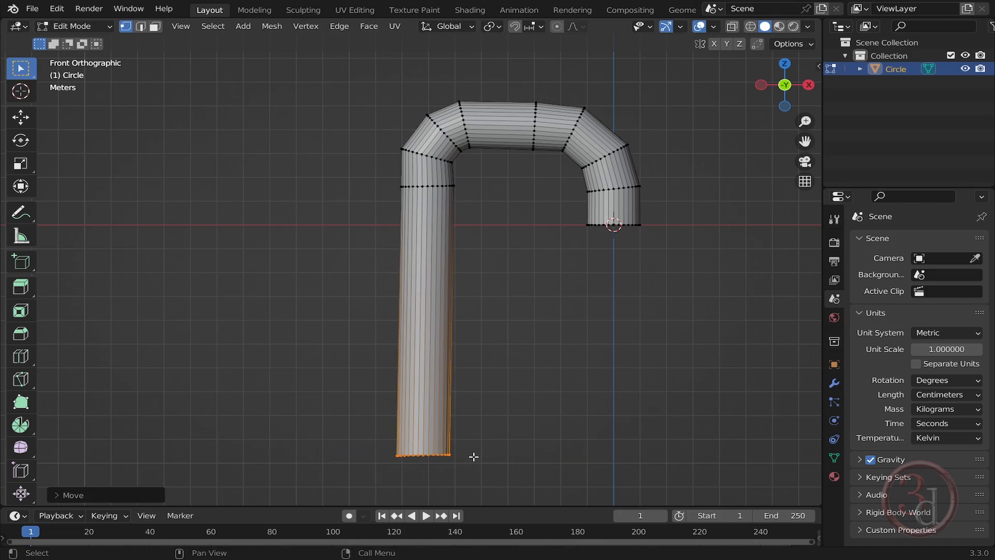
# Switch to wireframe shading and move the lowest slanted vertex ring of the long leg's bend slightly inward.
pyautogui.scroll(6, 521, 218)
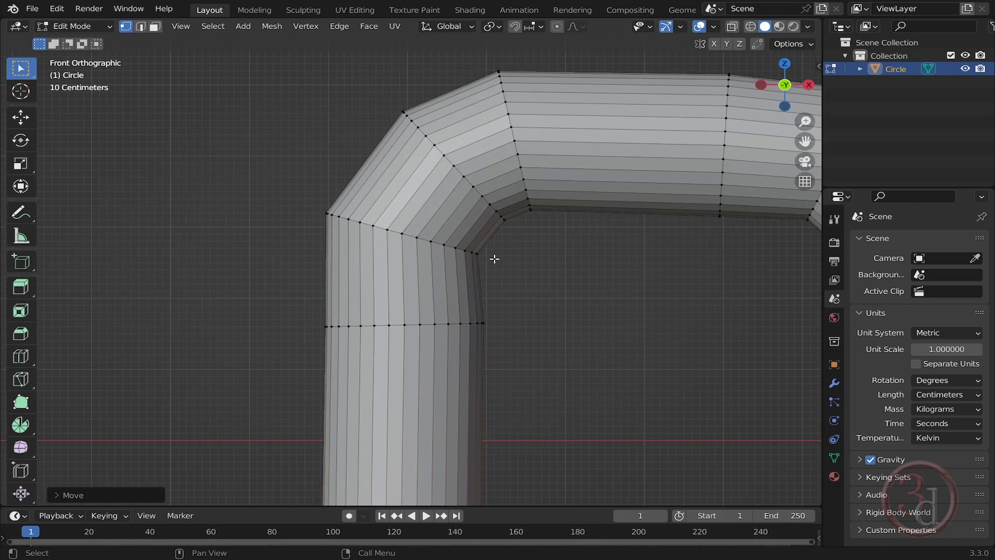
pyautogui.hotkey('shift', 'z')
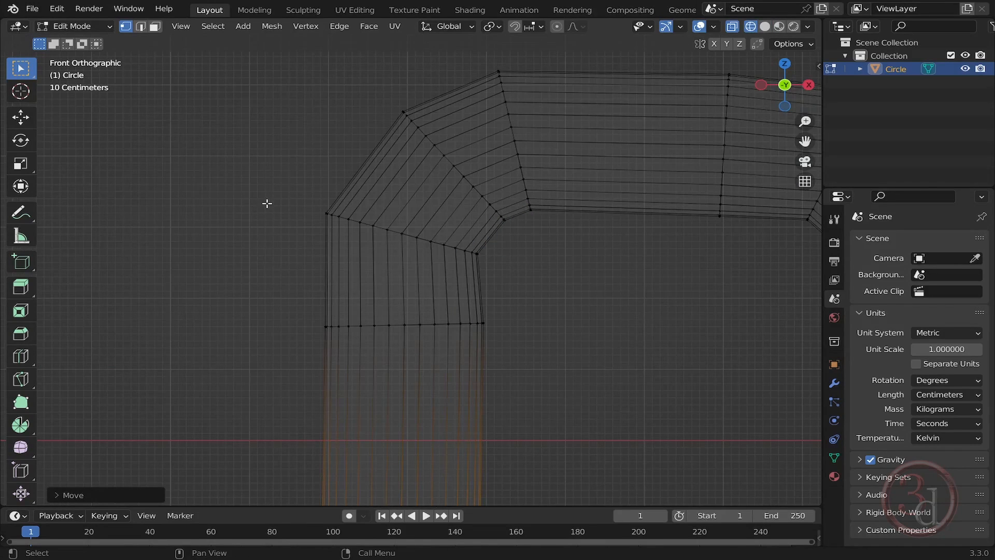
pyautogui.moveTo(268, 199); pyautogui.dragTo(433, 238)
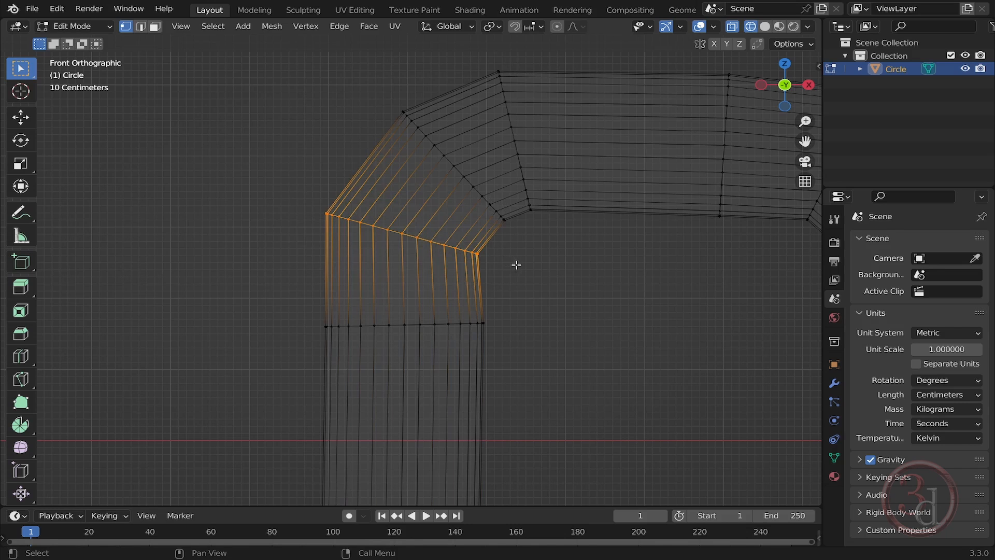
pyautogui.press('g')
pyautogui.click(526, 268)
# Delete the vertices of the short original leg and its bend, leaving the horizontal section open-ended.
pyautogui.scroll(-3, 533, 286)
pyautogui.keyDown('shift'); pyautogui.moveTo(651, 324); pyautogui.dragTo(503, 320, button='middle'); pyautogui.keyUp('shift')
pyautogui.keyDown('shift'); pyautogui.moveTo(577, 293); pyautogui.dragTo(564, 288, button='middle'); pyautogui.keyUp('shift')
pyautogui.click(757, 264)
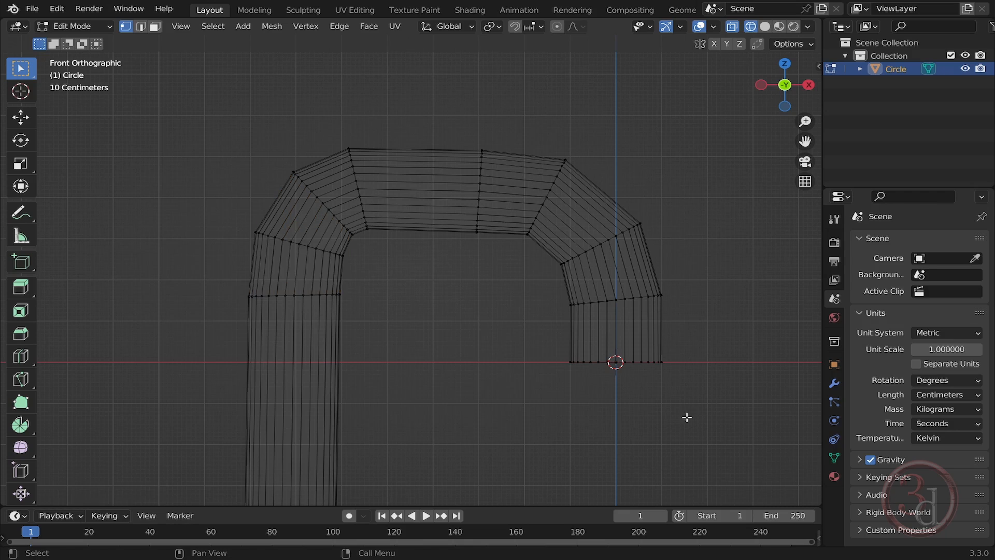
pyautogui.moveTo(689, 418); pyautogui.dragTo(522, 124)
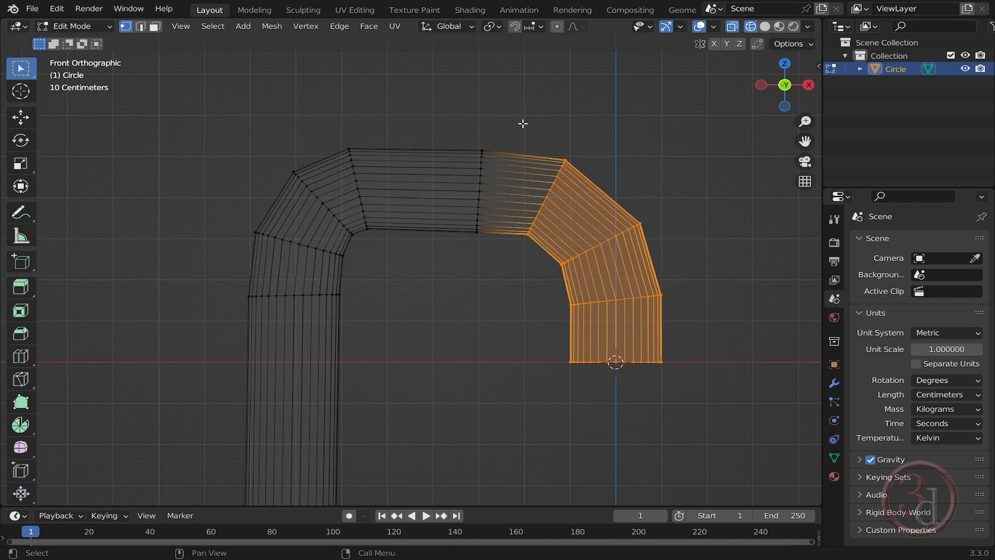
pyautogui.keyDown('shift'); pyautogui.moveTo(655, 177); pyautogui.dragTo(648, 212, button='middle'); pyautogui.keyUp('shift')
pyautogui.press('x')
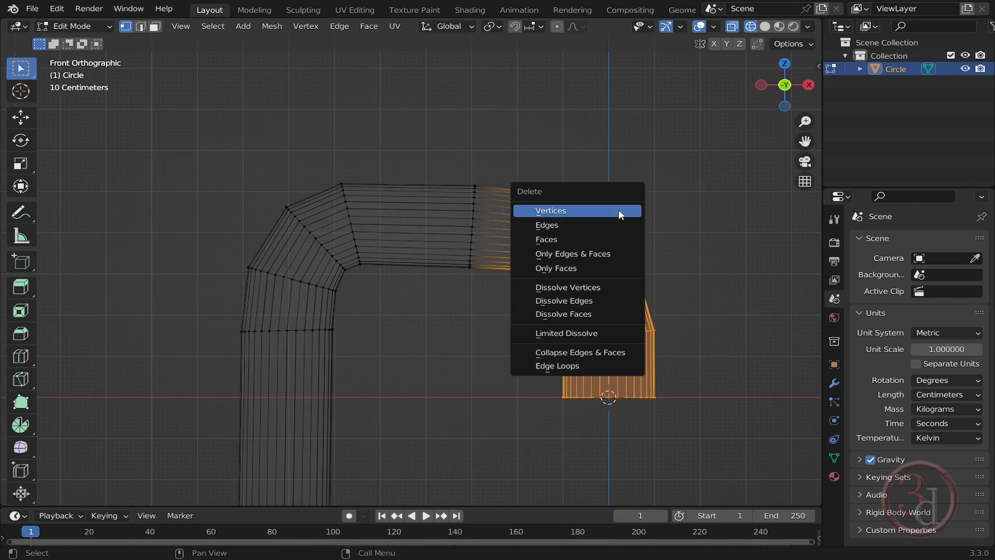
pyautogui.click(555, 211)
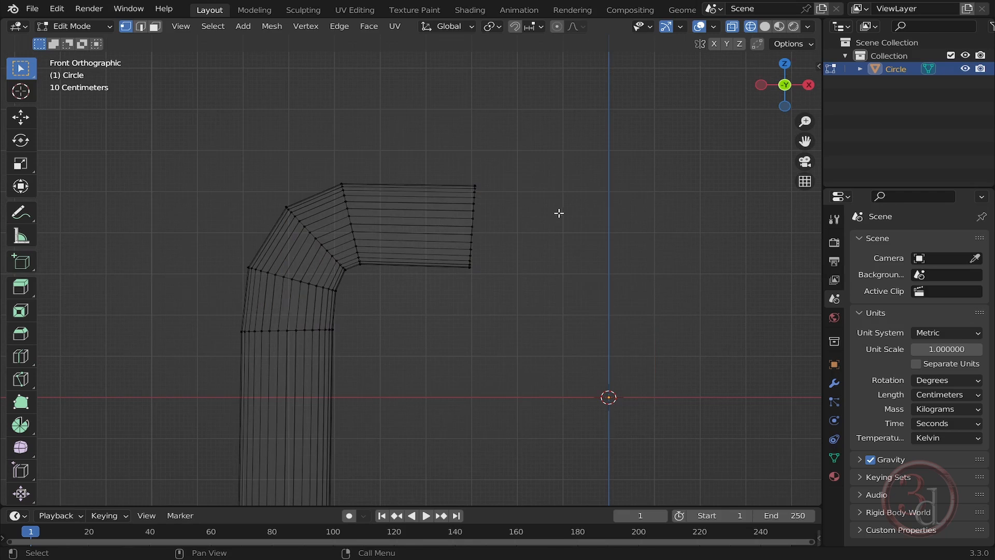
# Move the open end ring of the horizontal section along X towards the Z axis to lengthen the arm.
pyautogui.moveTo(446, 123); pyautogui.dragTo(529, 339)
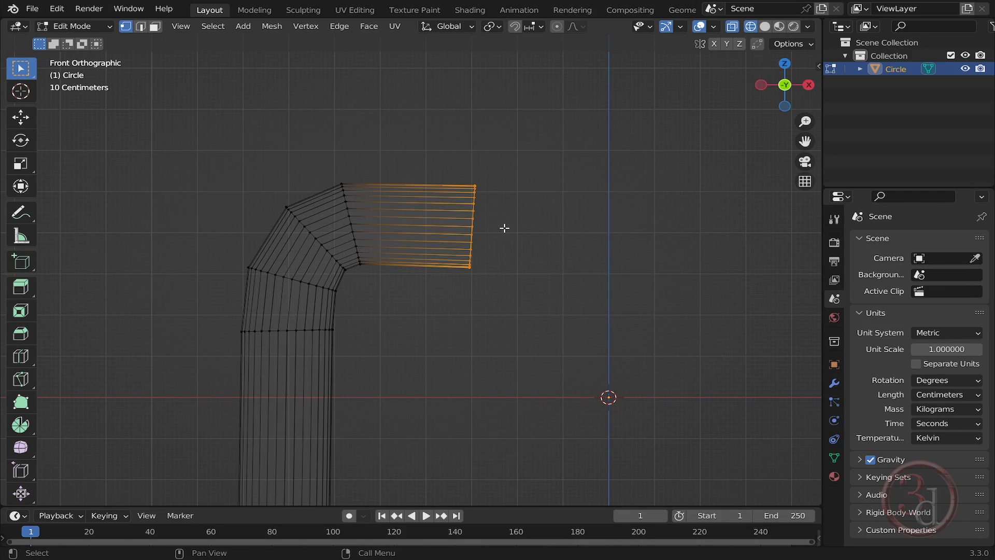
pyautogui.keyDown('shift'); pyautogui.moveTo(504, 228); pyautogui.dragTo(527, 238, button='middle'); pyautogui.keyUp('shift')
pyautogui.press('g')
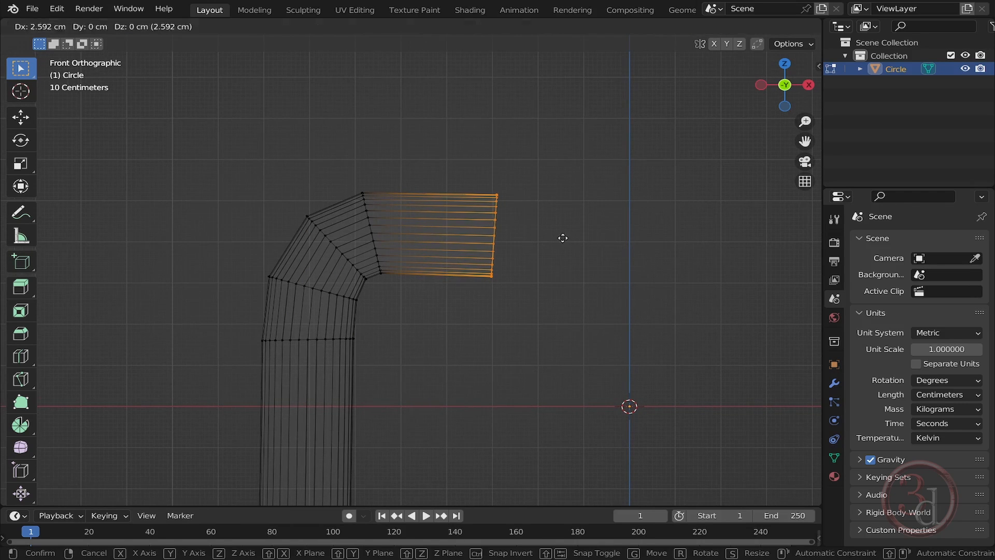
pyautogui.press('x')
pyautogui.click(666, 242)
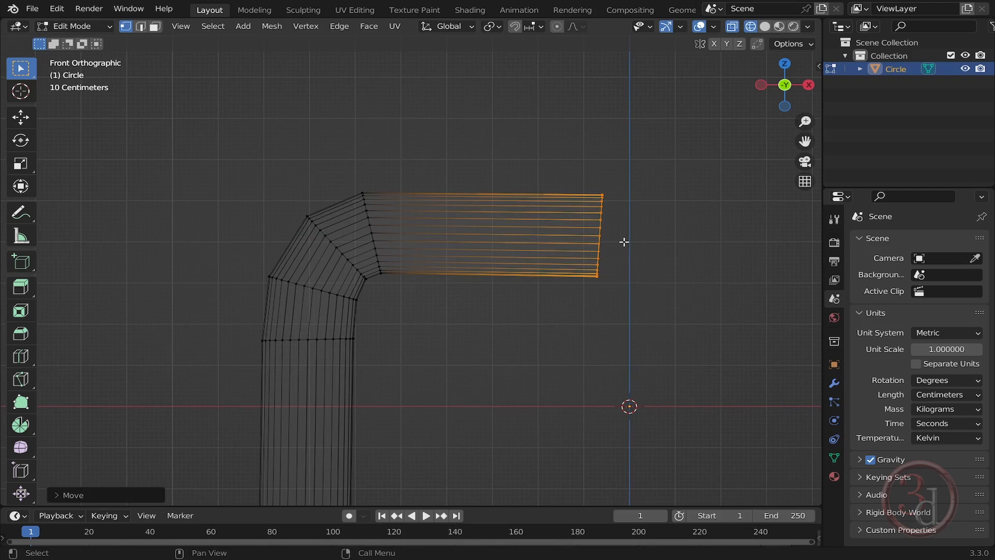
pyautogui.scroll(6, 624, 241)
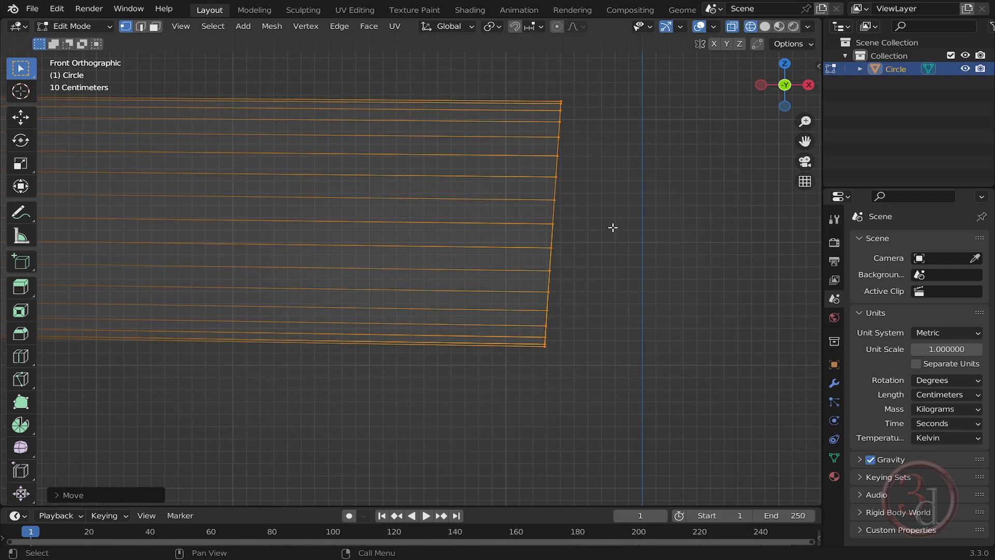
pyautogui.scroll(-6, 558, 222)
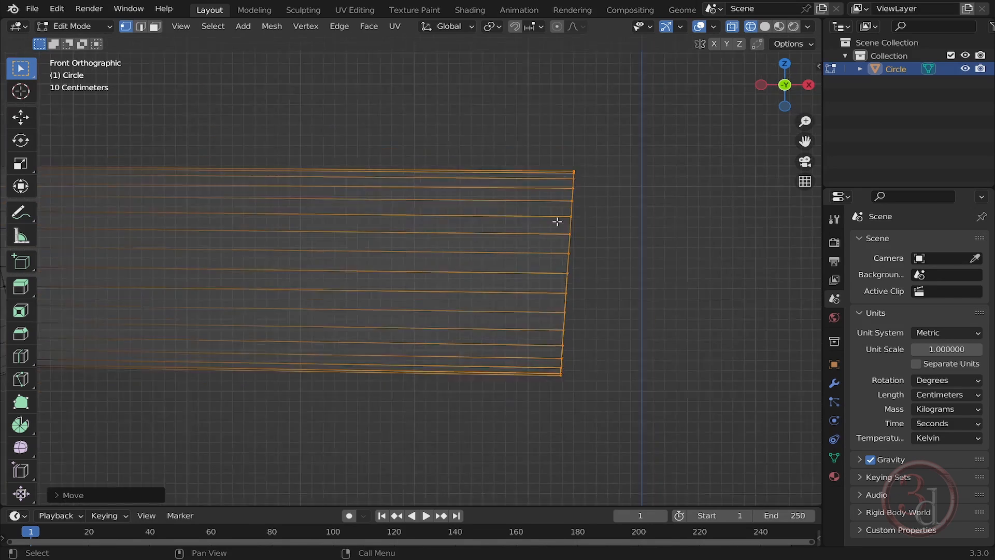
pyautogui.keyDown('shift'); pyautogui.moveTo(574, 163); pyautogui.dragTo(582, 184, button='middle'); pyautogui.keyUp('shift')
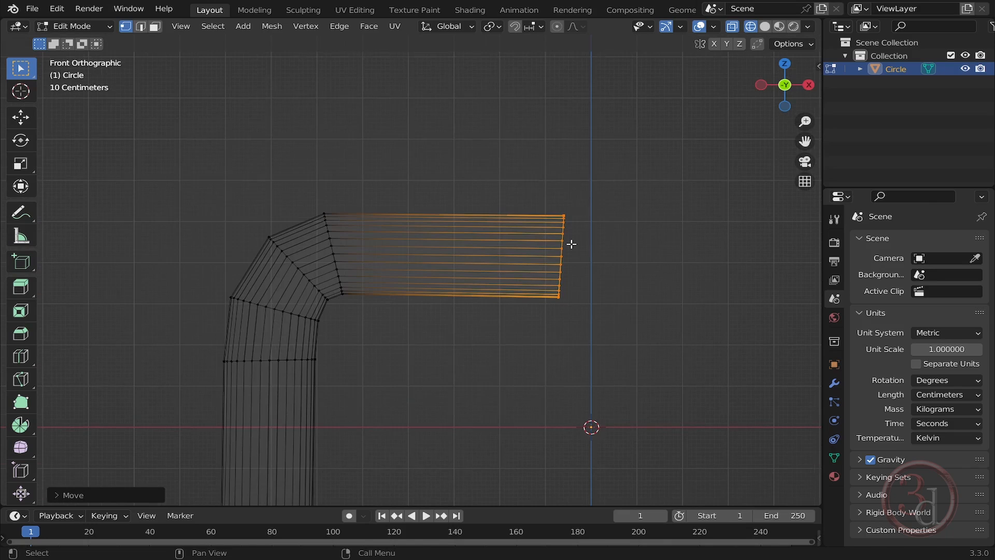
pyautogui.scroll(1, 570, 245)
pyautogui.keyDown('shift'); pyautogui.moveTo(383, 460); pyautogui.dragTo(386, 439, button='middle'); pyautogui.keyUp('shift')
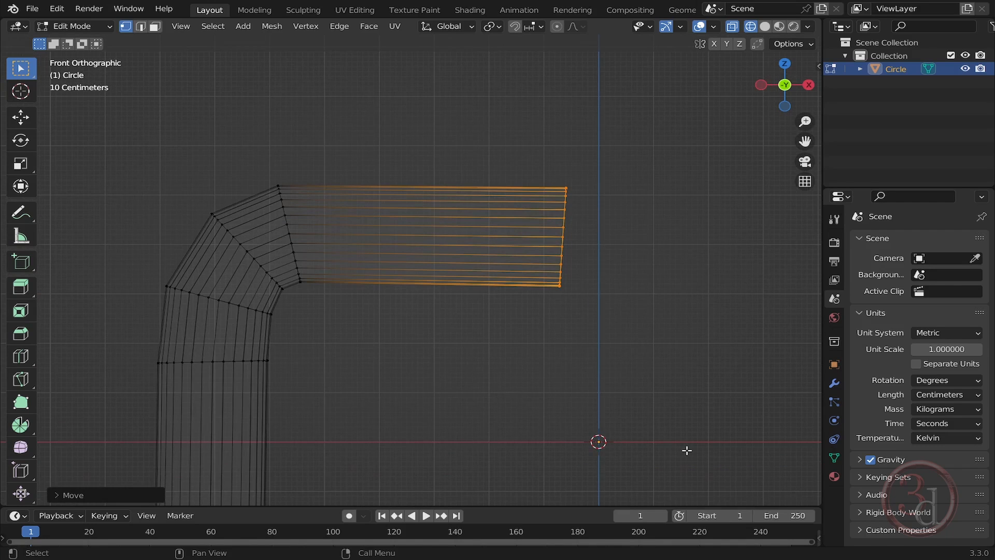
pyautogui.keyDown('shift'); pyautogui.moveTo(763, 446); pyautogui.dragTo(659, 433, button='middle'); pyautogui.keyUp('shift')
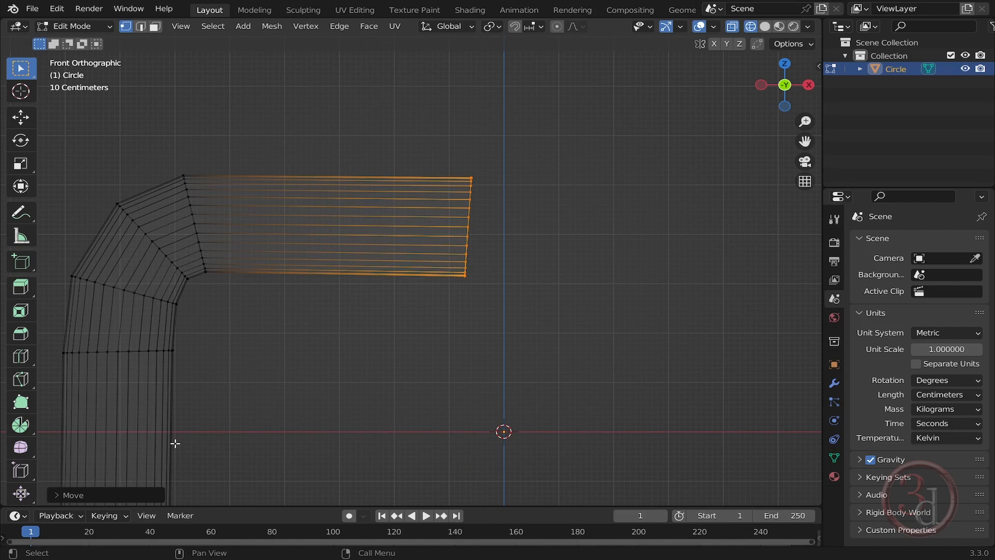
pyautogui.keyDown('shift'); pyautogui.moveTo(597, 231); pyautogui.dragTo(603, 238, button='middle'); pyautogui.keyUp('shift')
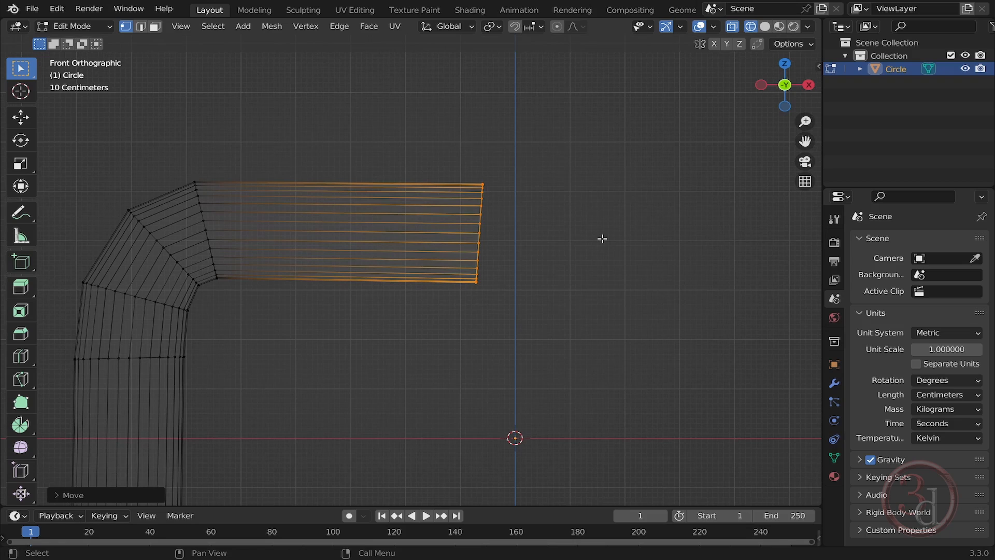
# Flatten the open end ring of the horizontal arm by scaling it to 0 along X.
pyautogui.press('s')
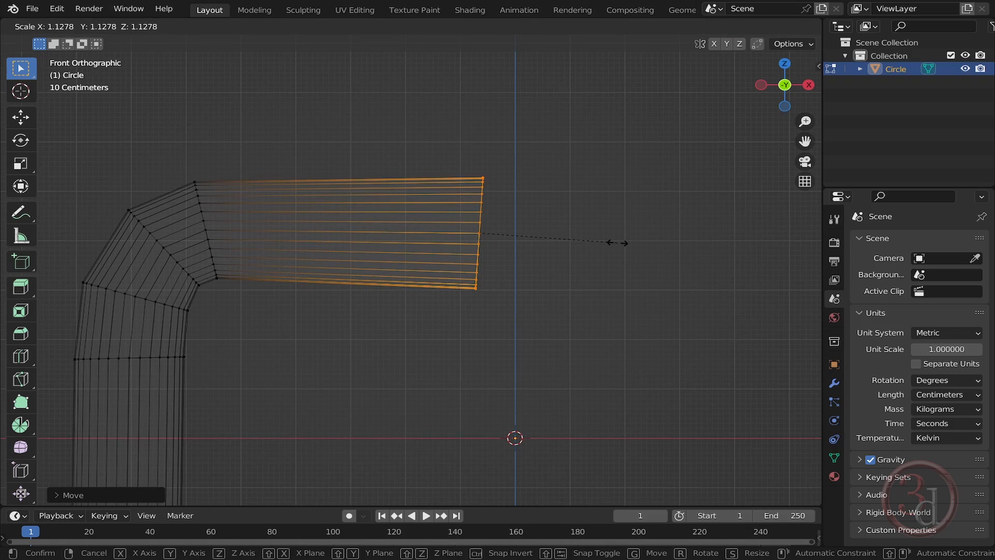
pyautogui.press('x')
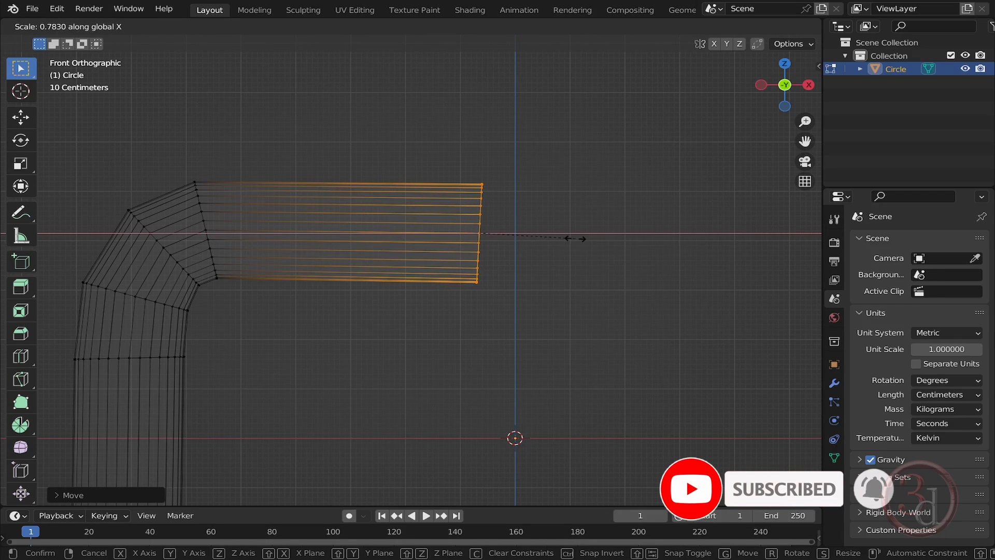
pyautogui.write('0')
pyautogui.press('Return')
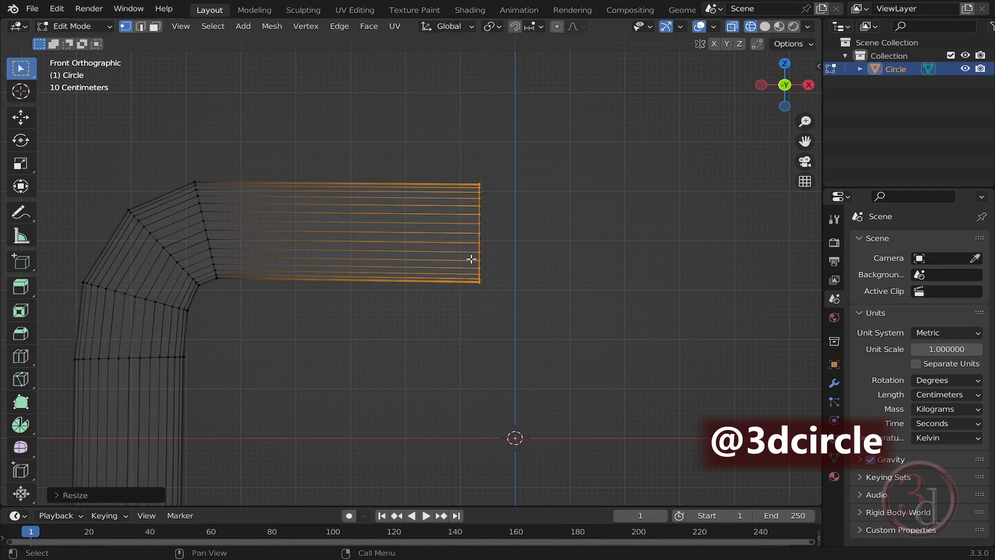
# Add a loop cut around the horizontal arm and slide it close to the open end.
pyautogui.moveTo(470, 259); pyautogui.dragTo(672, 325, button='middle')
pyautogui.press('KP_1')
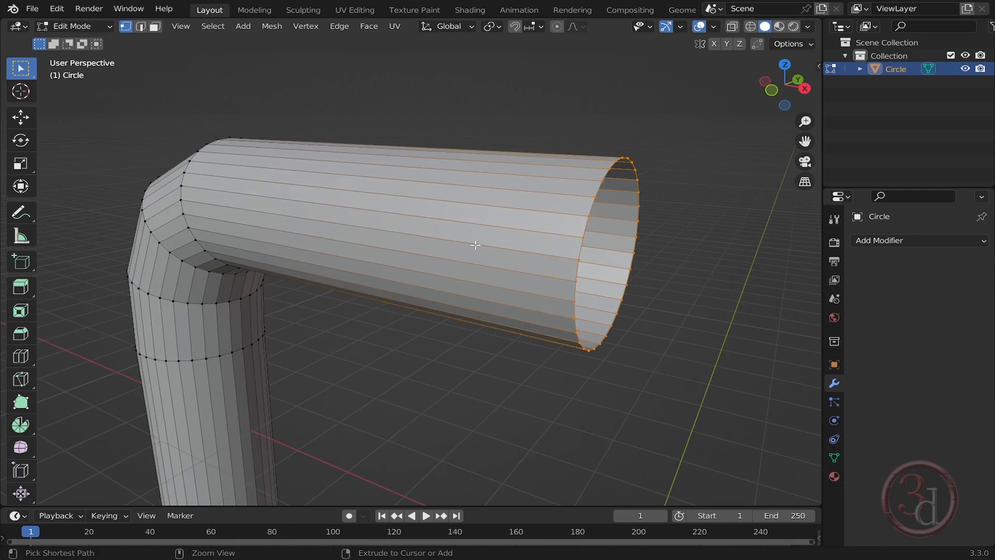
pyautogui.hotkey('ctrl', 'r')
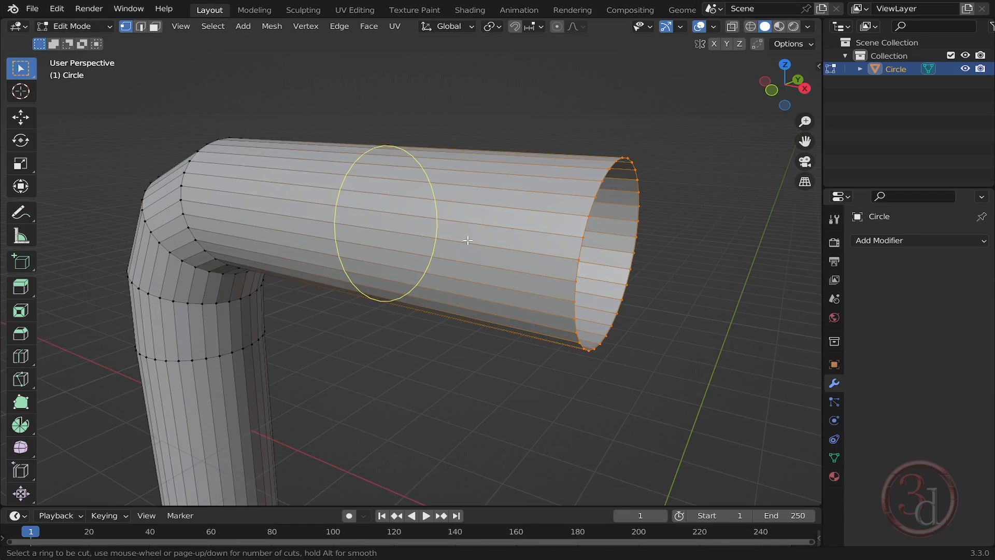
pyautogui.click(467, 240)
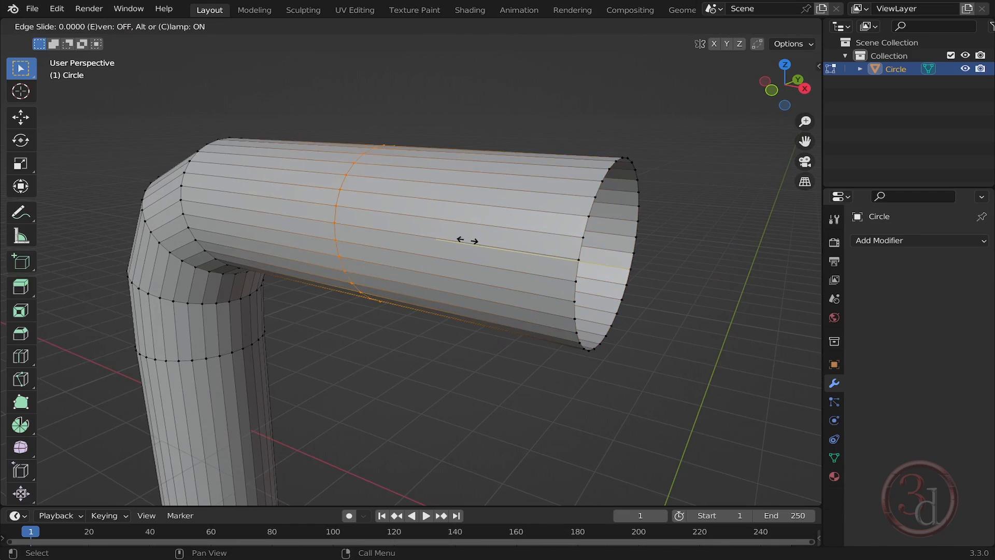
pyautogui.click(652, 281)
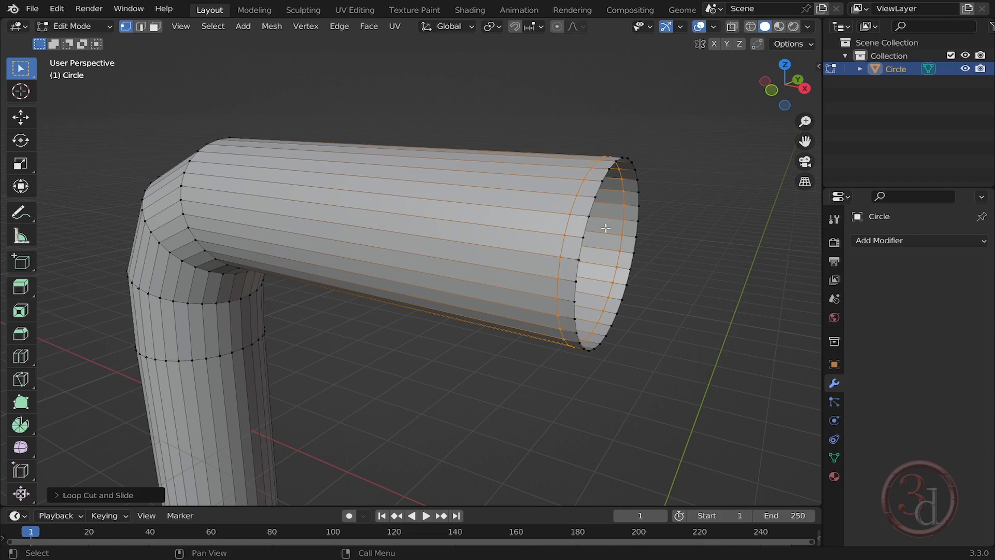
# Give the tube wall a 14 cm thickness with a Solidify modifier and apply the modifier.
pyautogui.press('Tab')
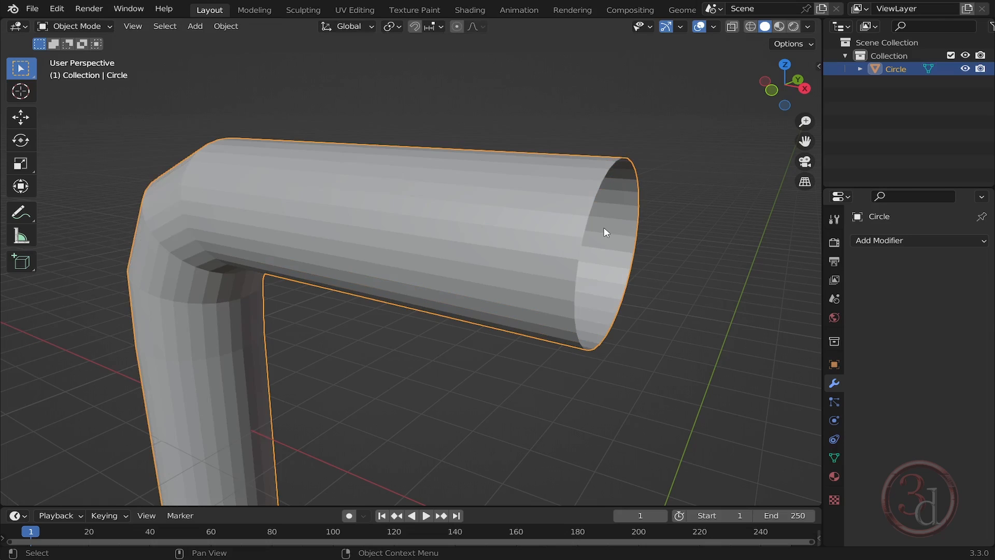
pyautogui.click(891, 241)
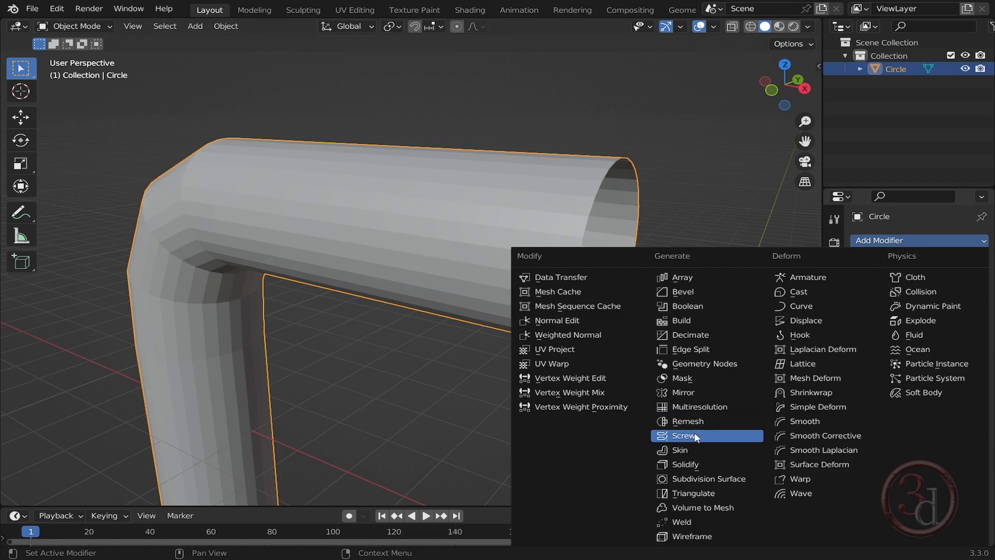
pyautogui.click(694, 464)
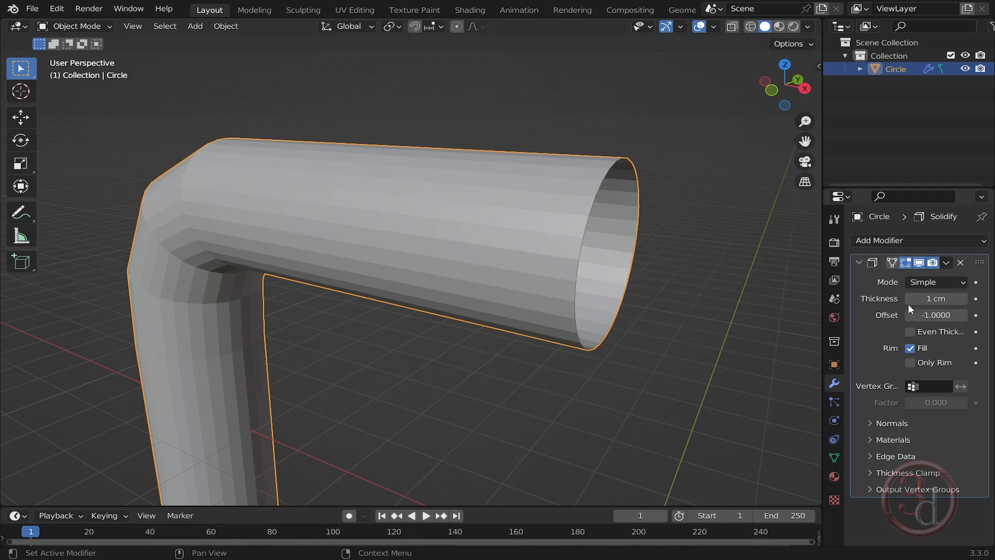
pyautogui.moveTo(908, 299); pyautogui.dragTo(949, 299)
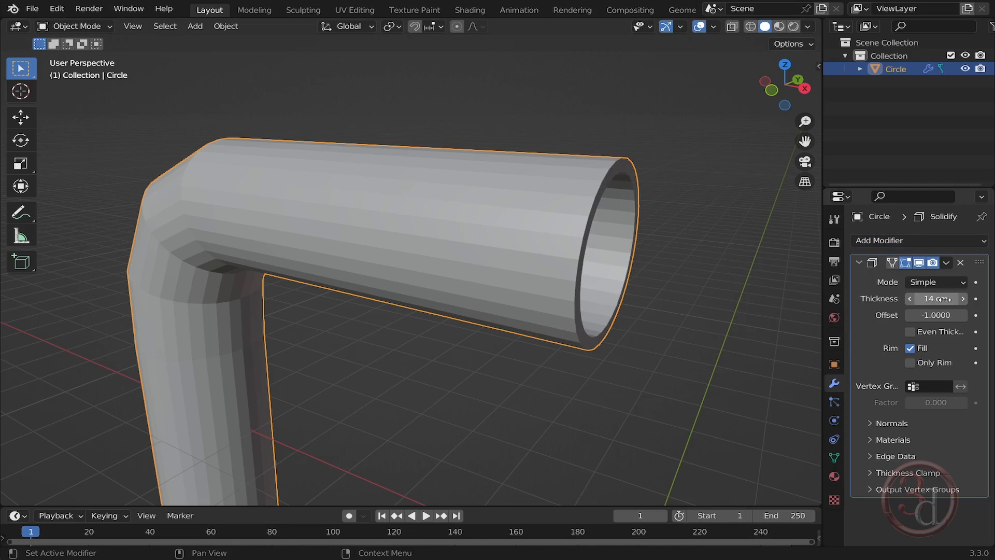
pyautogui.moveTo(612, 283); pyautogui.dragTo(555, 273, button='middle')
pyautogui.click(946, 262)
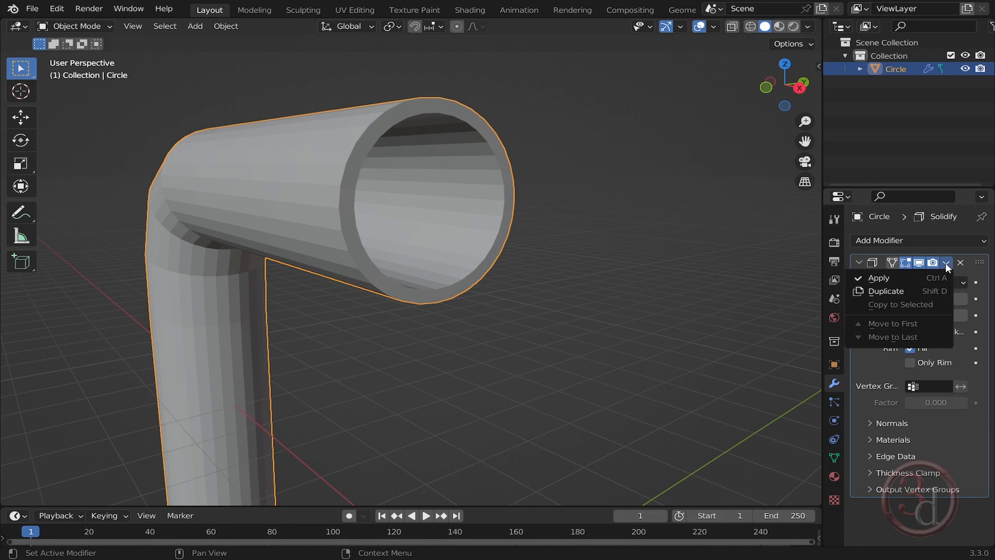
pyautogui.click(892, 281)
# Add a level 2 Subdivision Surface modifier to the tube and turn off its display in Edit Mode.
pyautogui.moveTo(558, 254); pyautogui.dragTo(528, 237, button='middle')
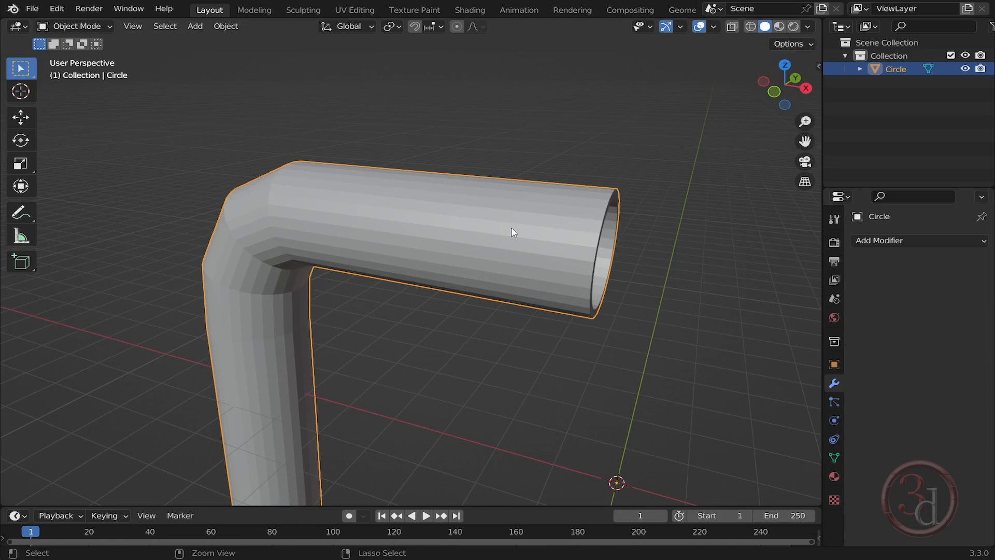
pyautogui.hotkey('ctrl', '2')
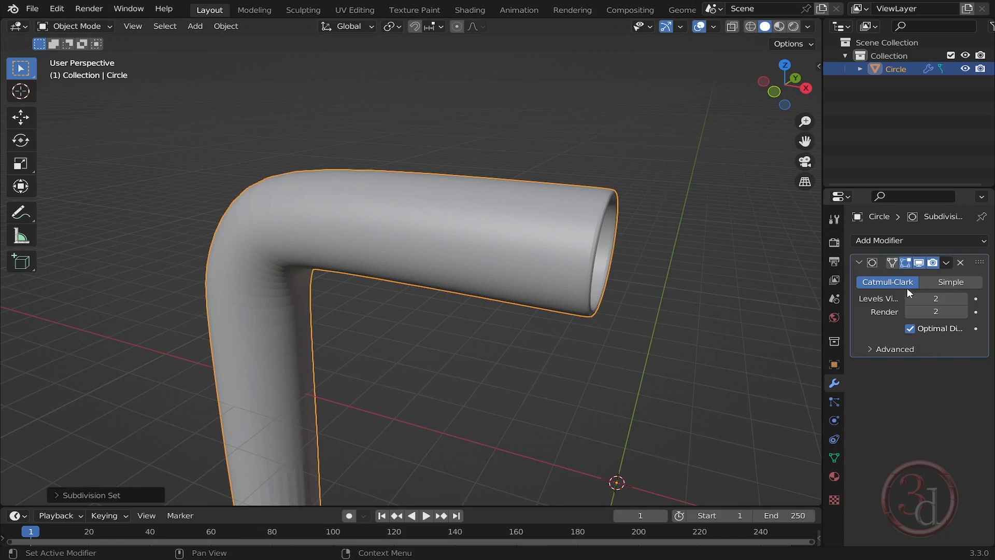
pyautogui.moveTo(604, 294); pyautogui.dragTo(575, 272, button='middle')
pyautogui.moveTo(524, 231)
pyautogui.mouseDown(button='middle')
pyautogui.moveTo(473, 215)
pyautogui.moveTo(512, 229)
pyautogui.mouseUp(button='middle')
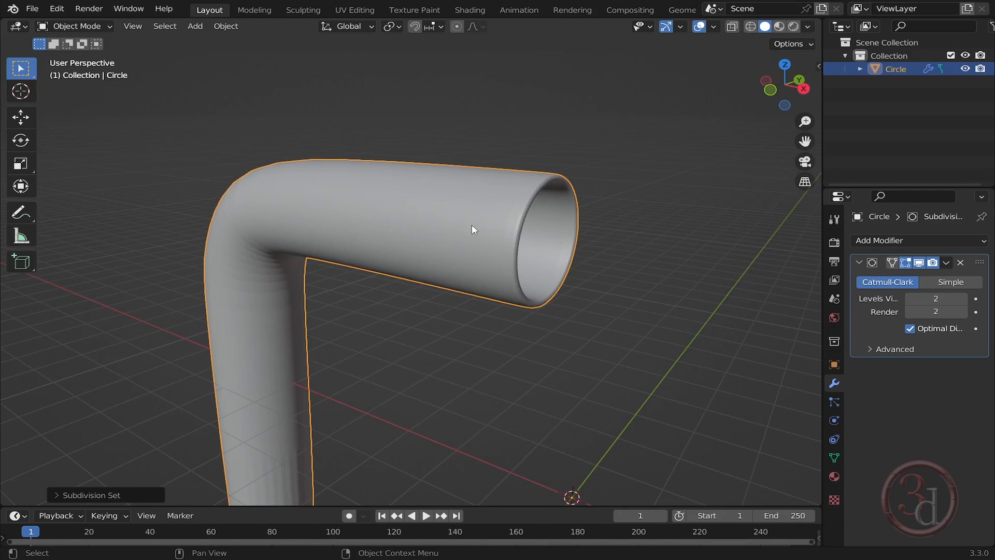
pyautogui.press('Tab')
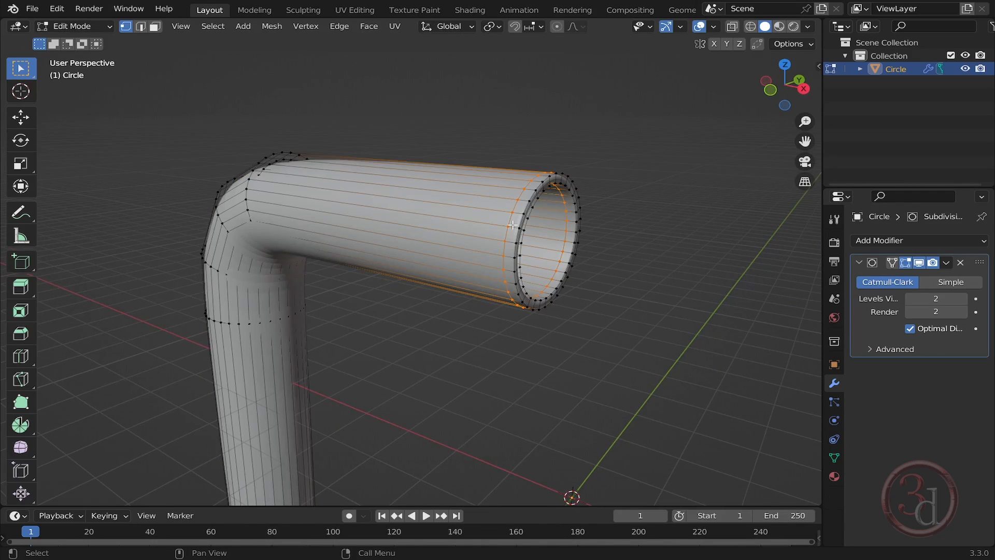
pyautogui.click(904, 263)
pyautogui.moveTo(483, 222); pyautogui.dragTo(508, 226, button='middle')
pyautogui.click(685, 327)
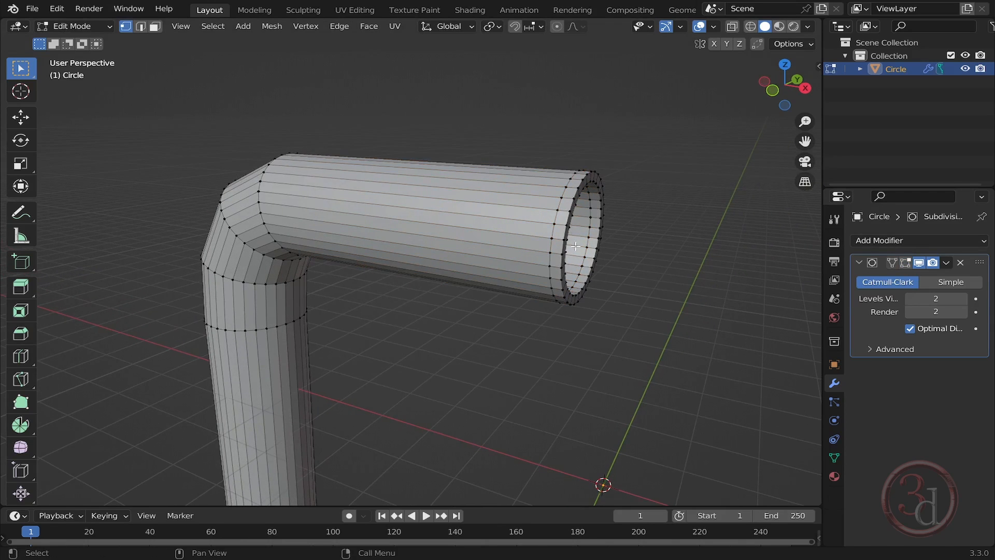
# Inset the cap face at the lower end of the vertical leg by about 9.75 cm.
pyautogui.scroll(2, 570, 208)
pyautogui.moveTo(436, 243); pyautogui.dragTo(451, 286, button='middle')
pyautogui.scroll(5, 414, 302)
pyautogui.press('Tab')
pyautogui.press('Tab')
pyautogui.moveTo(456, 334); pyautogui.dragTo(456, 345, button='middle')
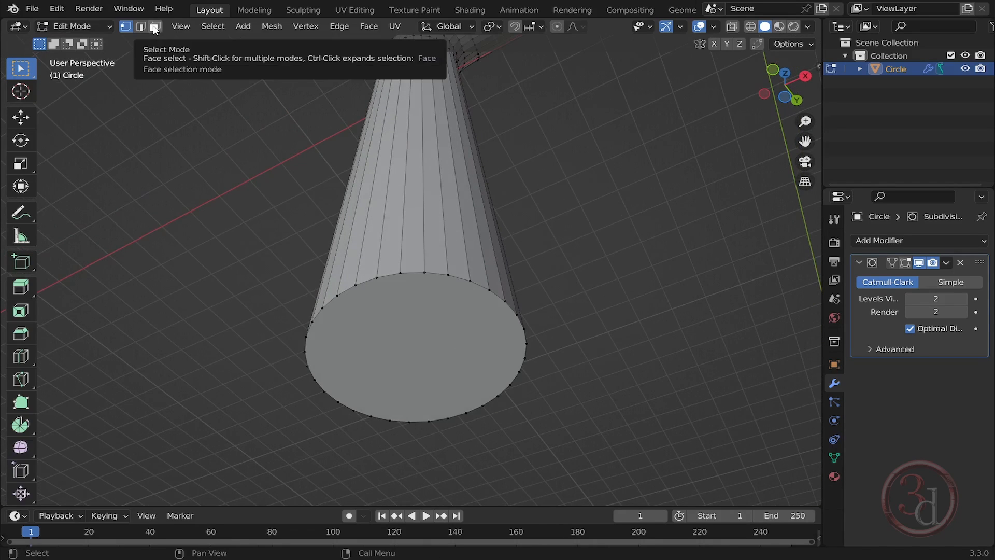
pyautogui.click(155, 28)
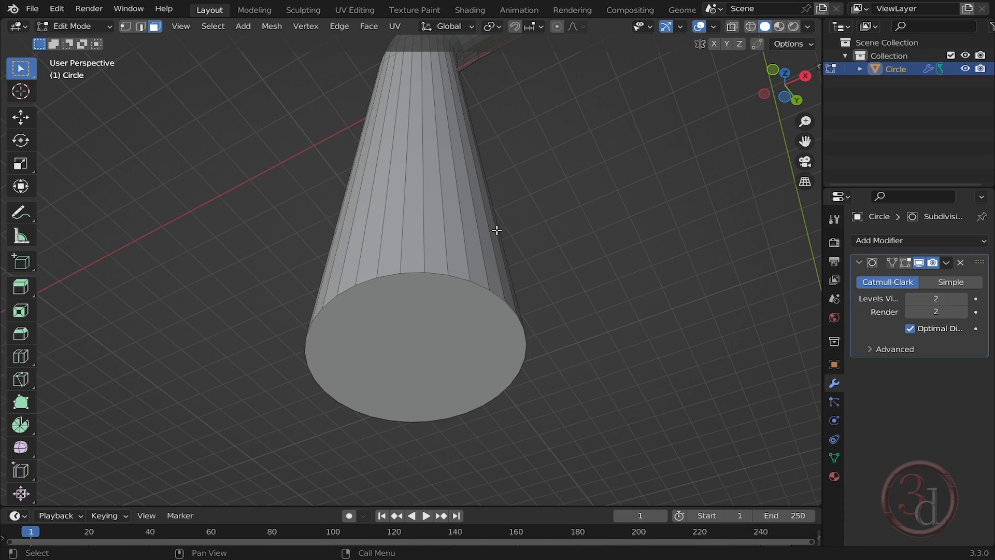
pyautogui.click(423, 322)
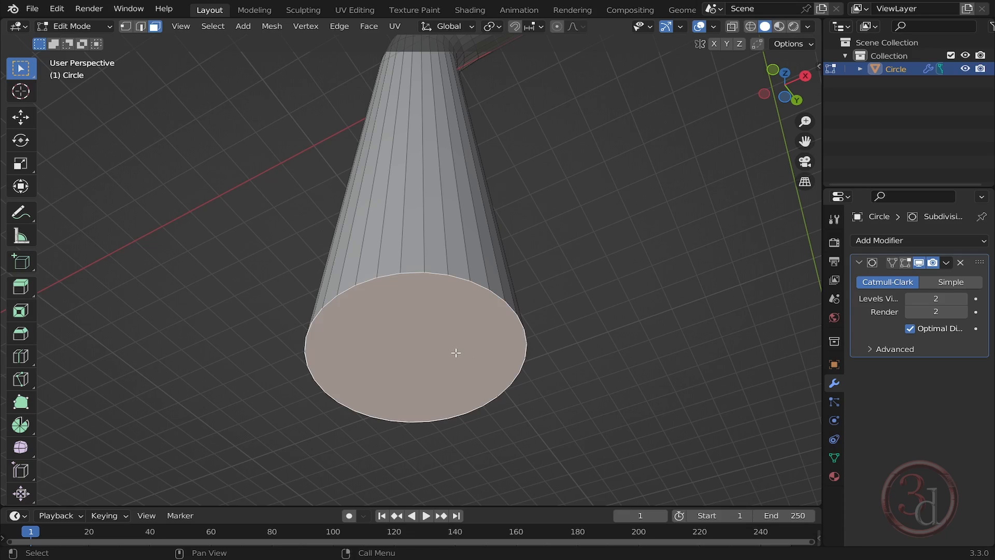
pyautogui.press('i')
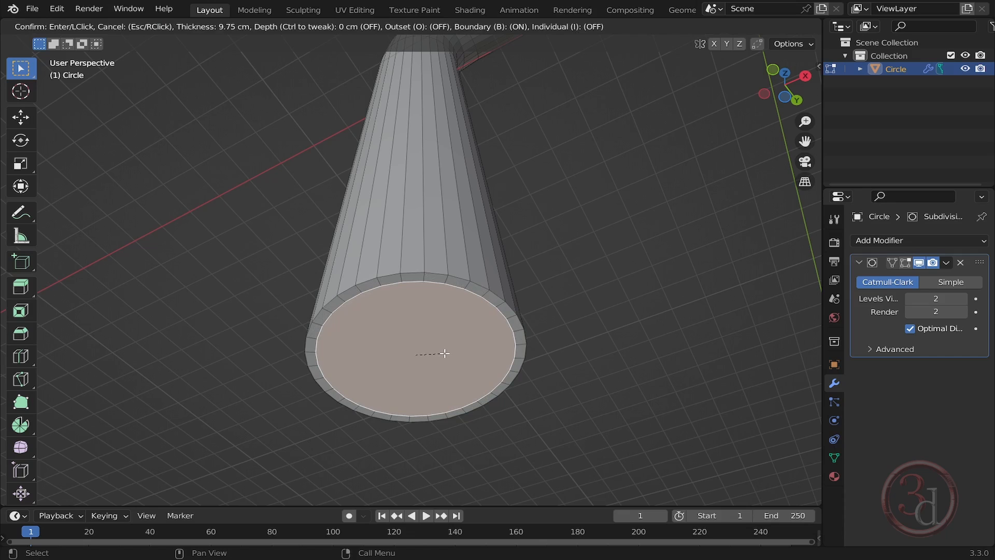
pyautogui.click(444, 353)
# Add a loop cut around the vertical leg and slide it down close to its capped end.
pyautogui.moveTo(488, 351); pyautogui.dragTo(437, 329, button='middle')
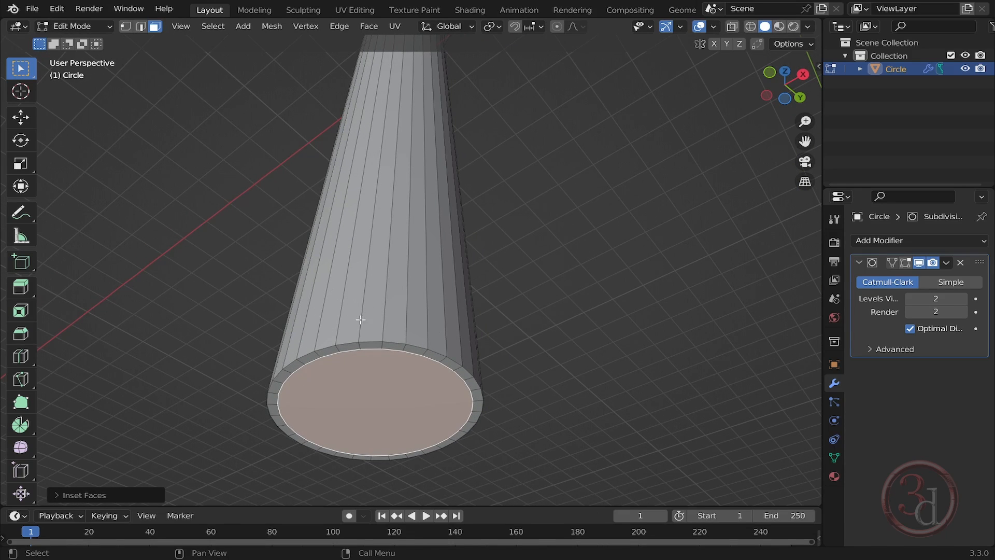
pyautogui.hotkey('ctrl', 'r')
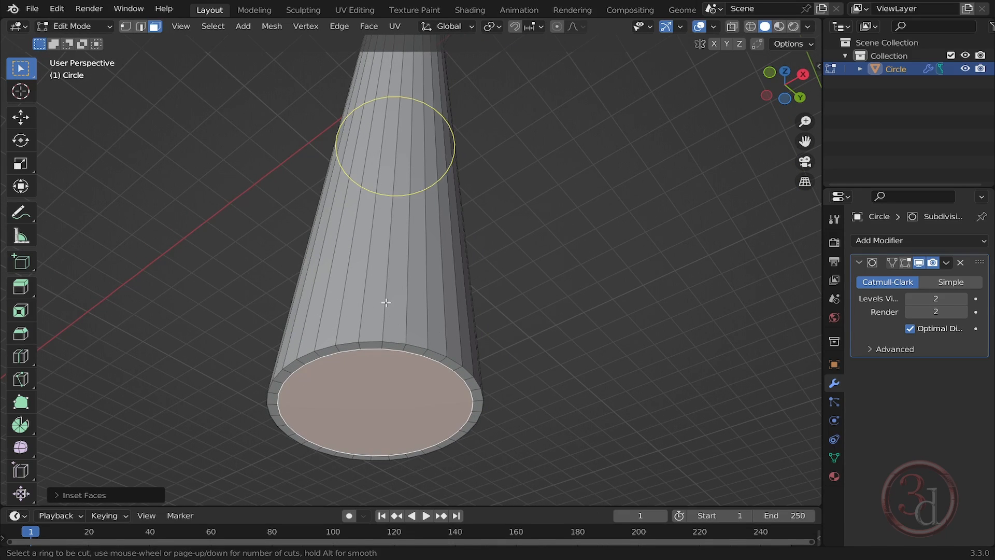
pyautogui.click(387, 304)
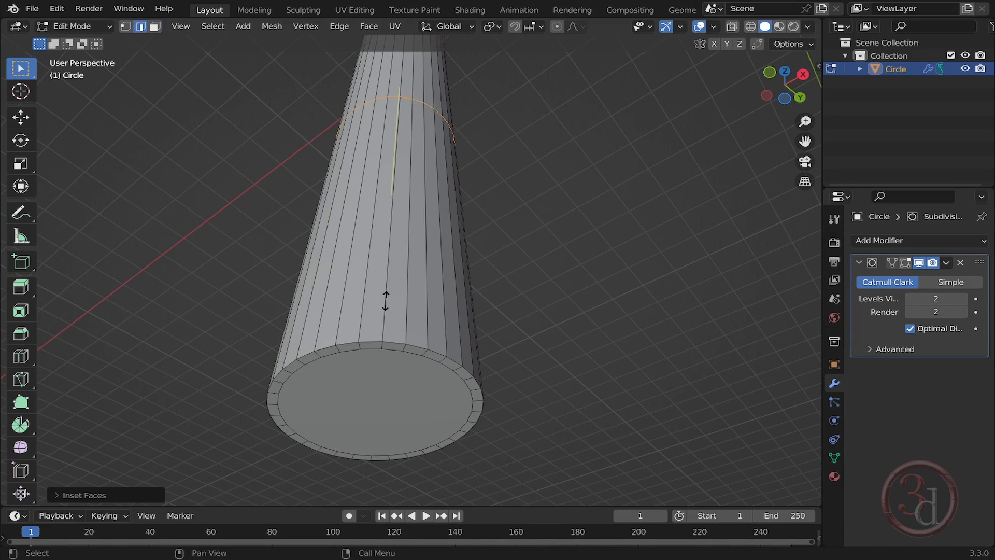
pyautogui.click(405, 464)
pyautogui.press('Tab')
# Extrude the outer face loop at the arm's open end in place and fatten it outward about 8 cm into a rim.
pyautogui.moveTo(483, 384); pyautogui.dragTo(597, 203, button='middle')
pyautogui.scroll(6, 530, 216)
pyautogui.press('Tab')
pyautogui.press('3')
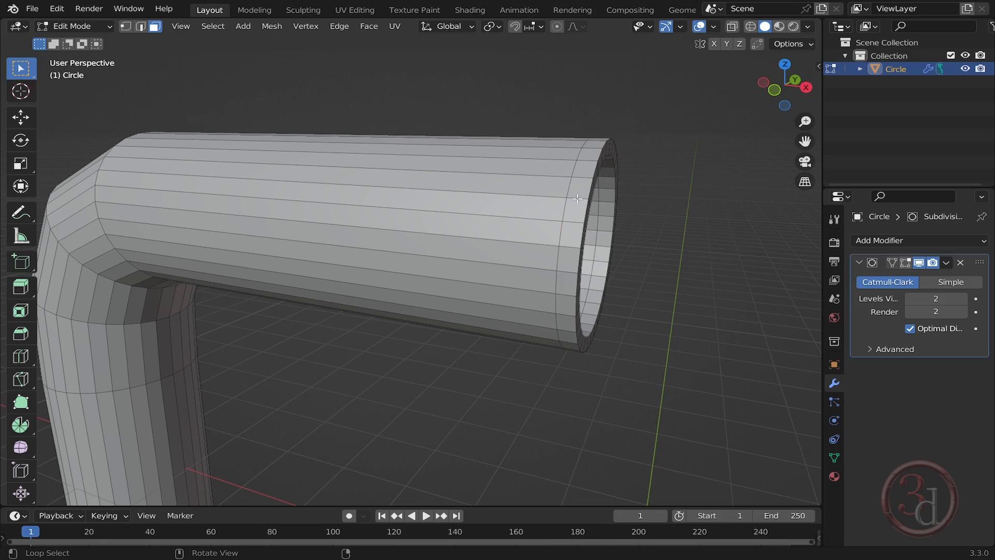
pyautogui.keyDown('alt'); pyautogui.click(577, 198); pyautogui.keyUp('alt')
pyautogui.moveTo(598, 229); pyautogui.dragTo(557, 219, button='middle')
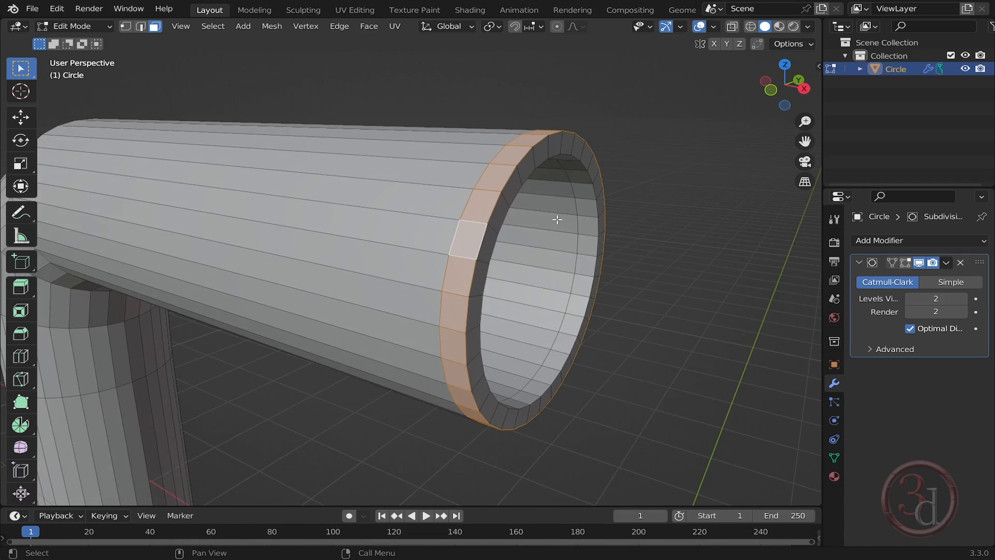
pyautogui.press('e')
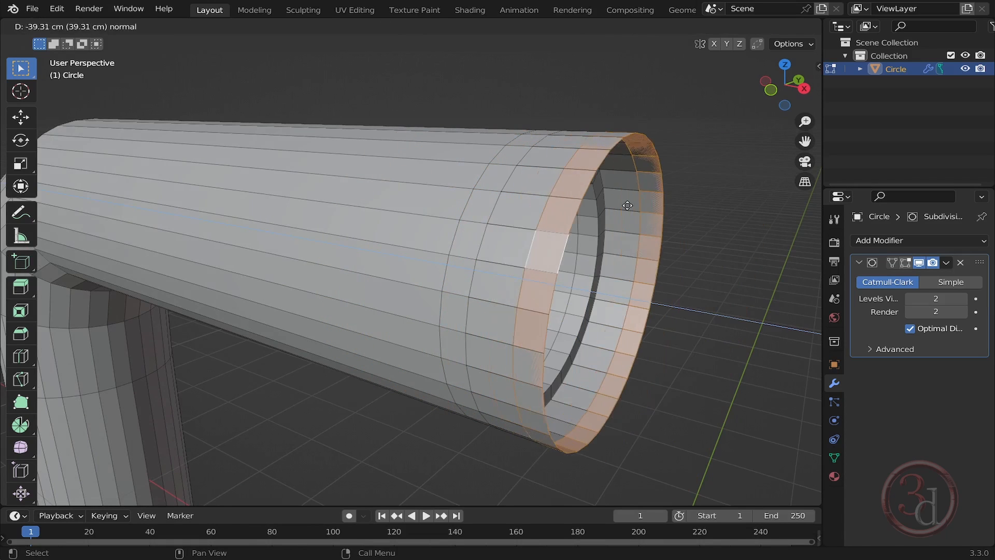
pyautogui.rightClick(630, 206)
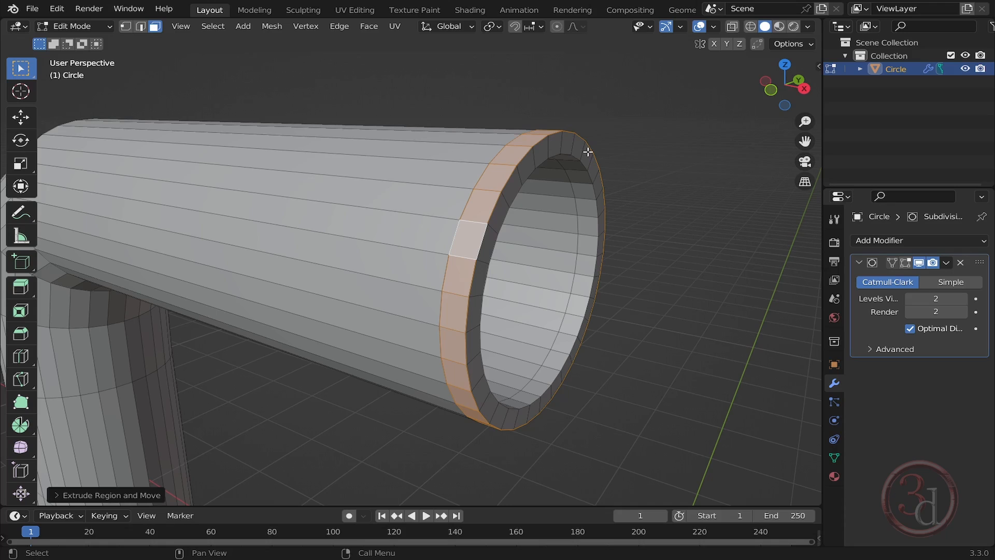
pyautogui.hotkey('alt', 's')
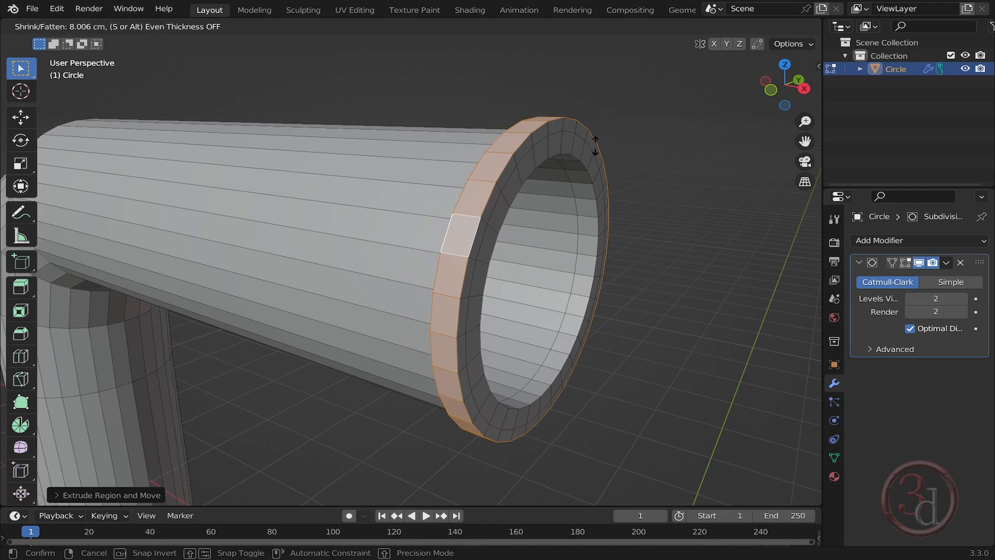
pyautogui.click(594, 144)
pyautogui.click(692, 222)
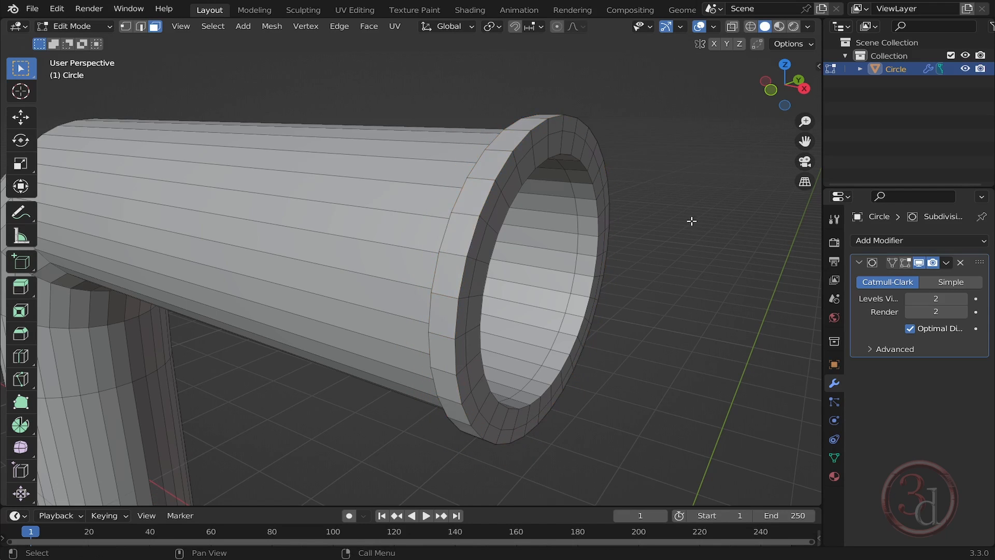
# Add one supporting loop cut on the arm just behind the rim and another near the rim's front edge.
pyautogui.moveTo(509, 258); pyautogui.dragTo(680, 209, button='middle')
pyautogui.press('Tab')
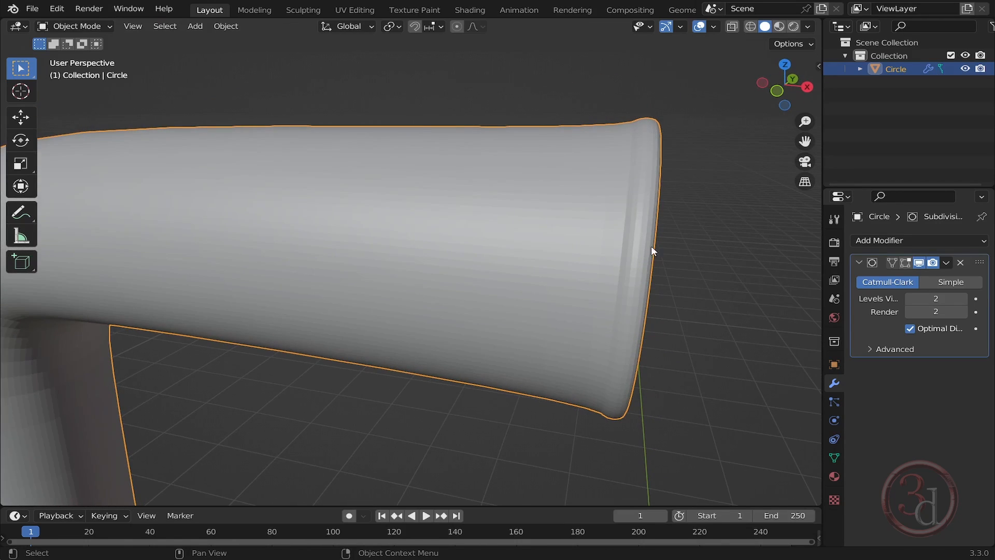
pyautogui.press('Tab')
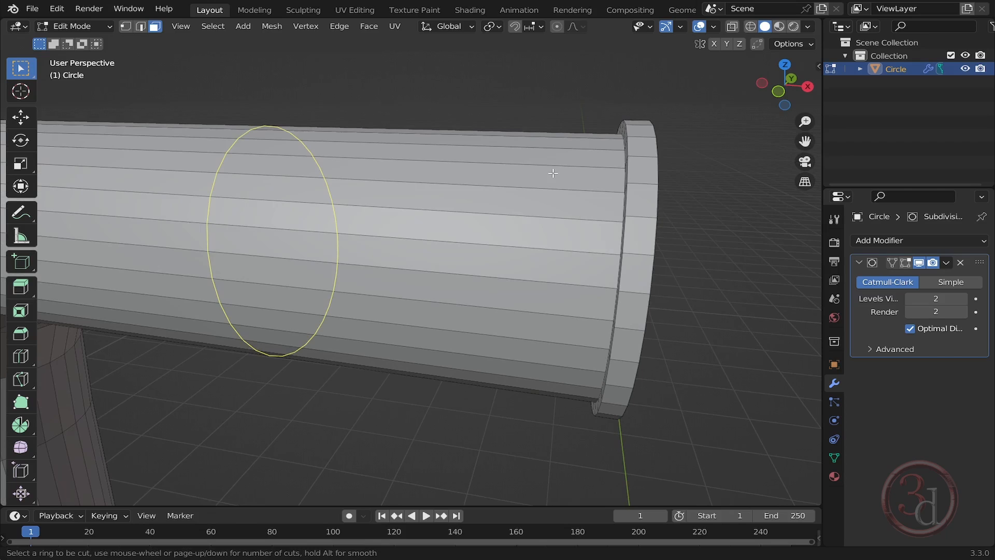
pyautogui.click(511, 171)
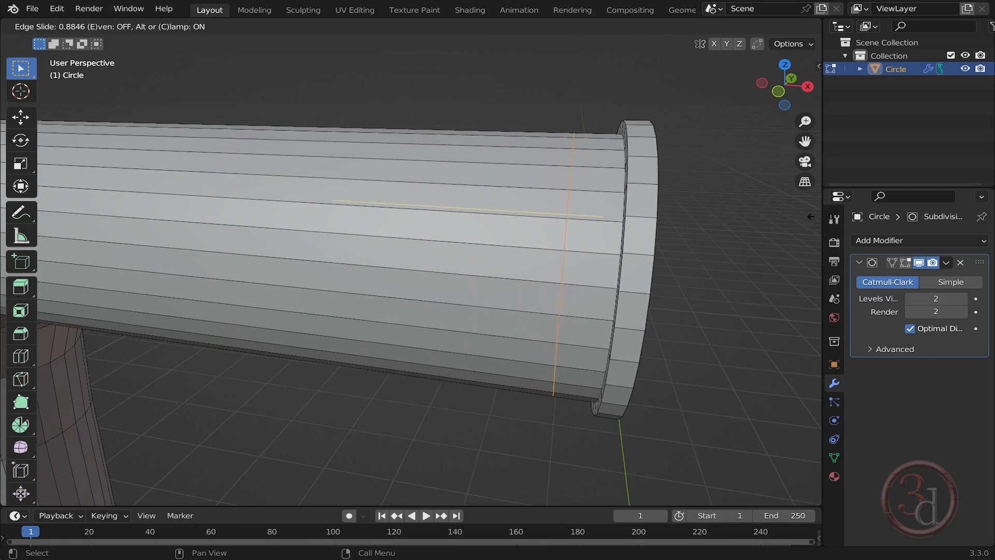
pyautogui.click(653, 161)
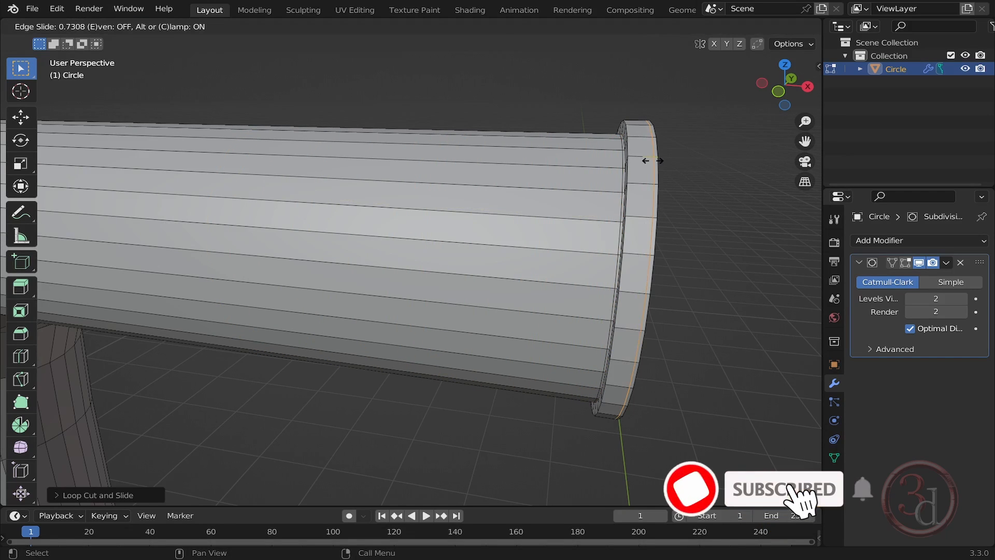
pyautogui.hotkey('ctrl', 'r')
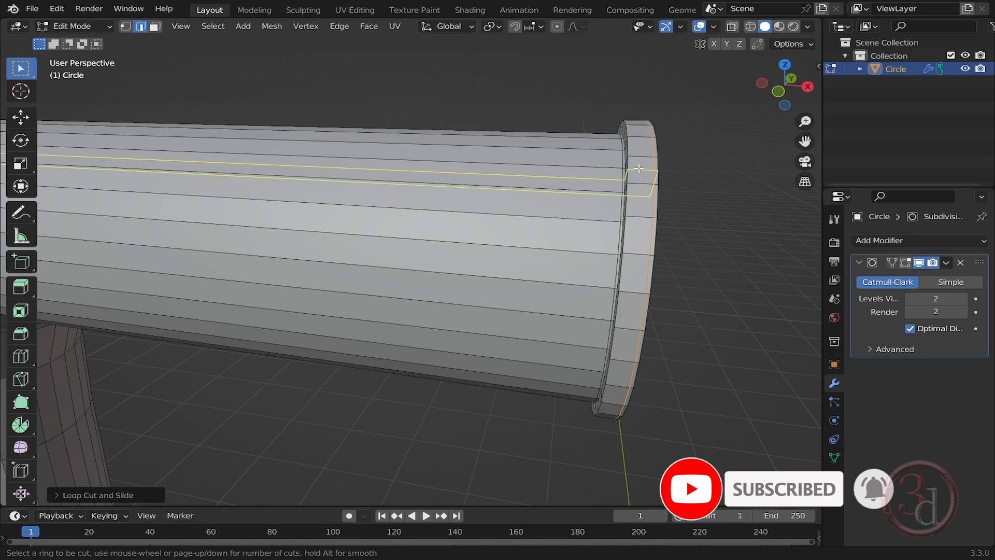
pyautogui.click(638, 168)
pyautogui.rightClick(640, 165)
pyautogui.hotkey('ctrl', 'z')
# Add a loop cut around the rim's outer face and slide it close to the rear edge.
pyautogui.click(642, 158)
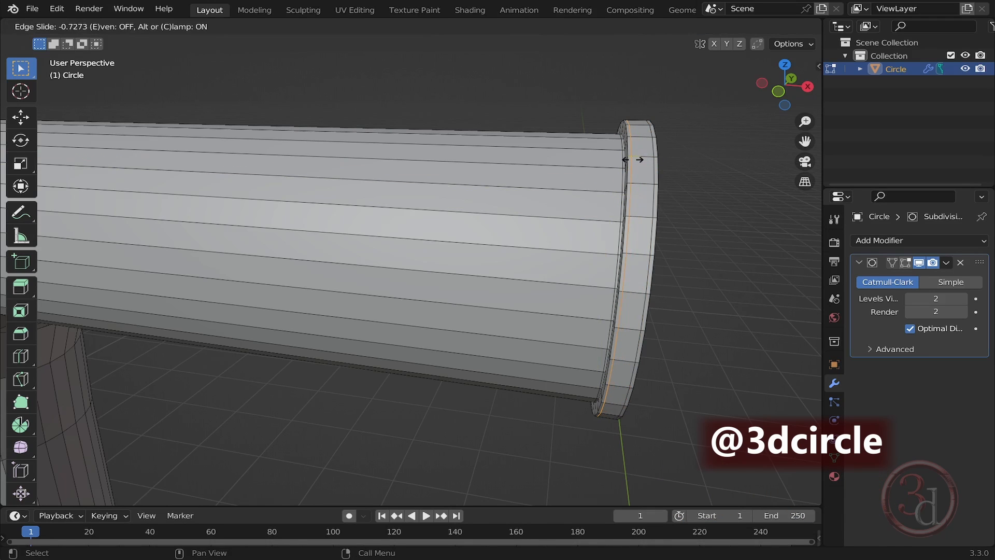
pyautogui.click(633, 160)
pyautogui.moveTo(679, 202); pyautogui.dragTo(583, 170, button='middle')
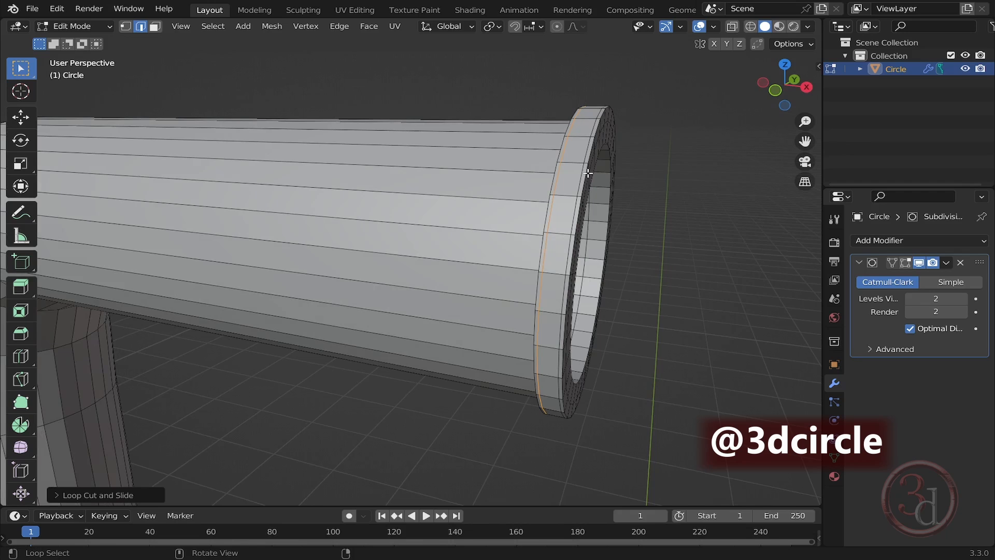
# Apply the Subdivision Surface modifier to the tube in Object Mode and deselect the object.
pyautogui.press('Tab')
pyautogui.moveTo(511, 225); pyautogui.dragTo(974, 282, button='middle')
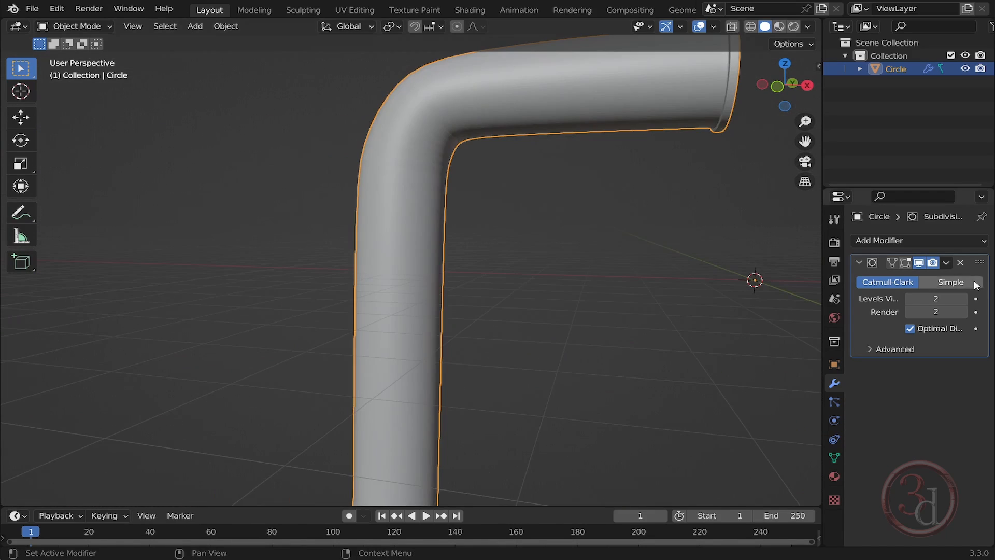
pyautogui.click(946, 263)
pyautogui.click(909, 280)
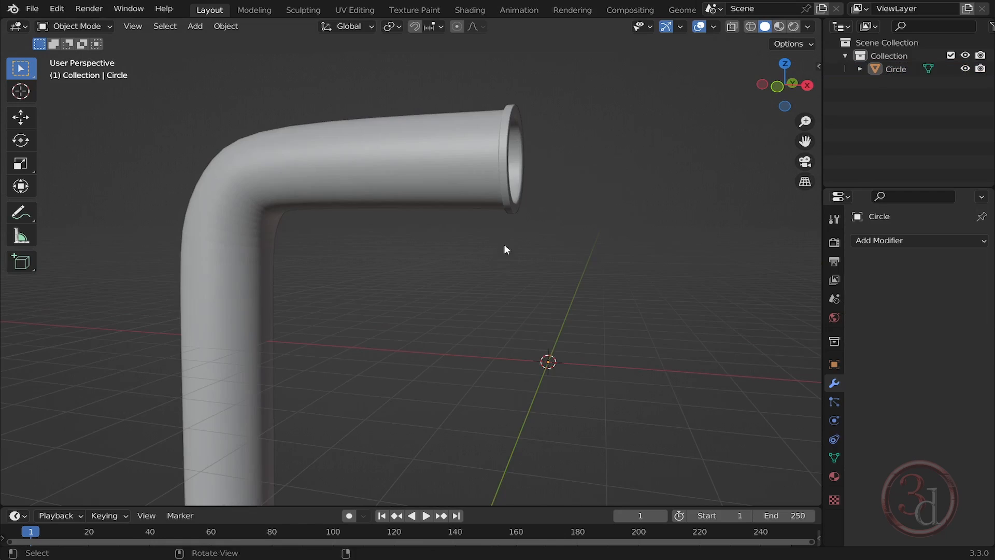
pyautogui.moveTo(503, 244); pyautogui.dragTo(466, 271, button='middle')
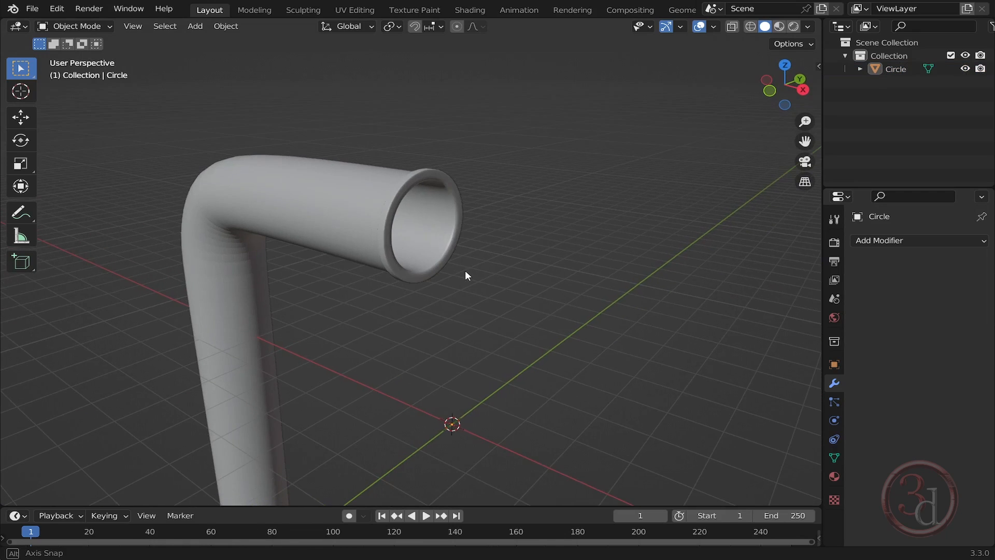